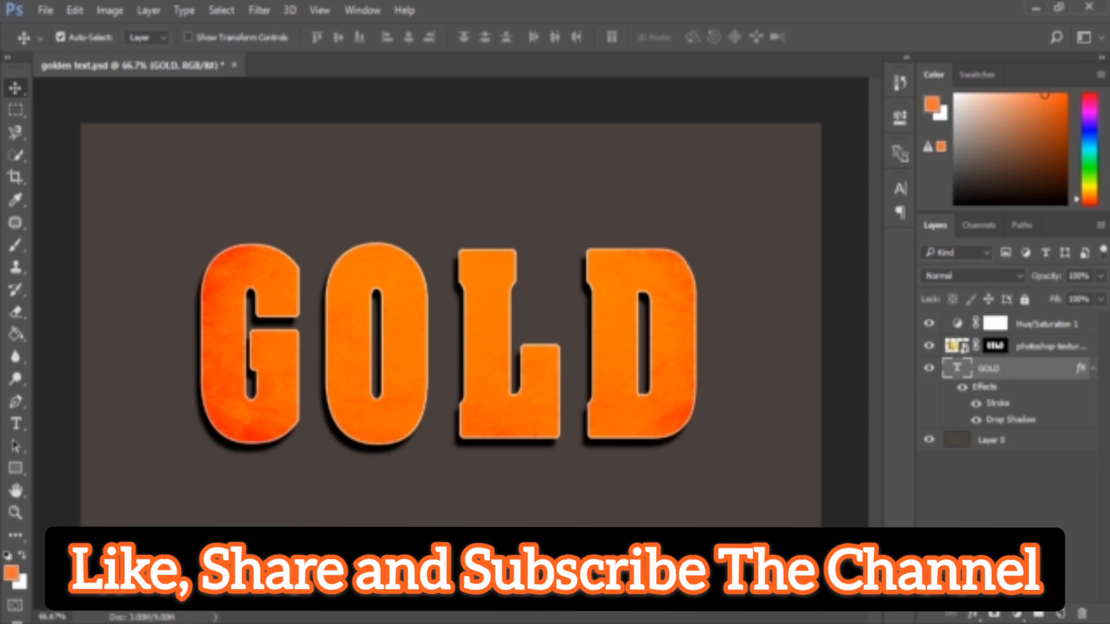
Create a new blank document
{"action": "left_click", "coordinate": [1039, 345]}
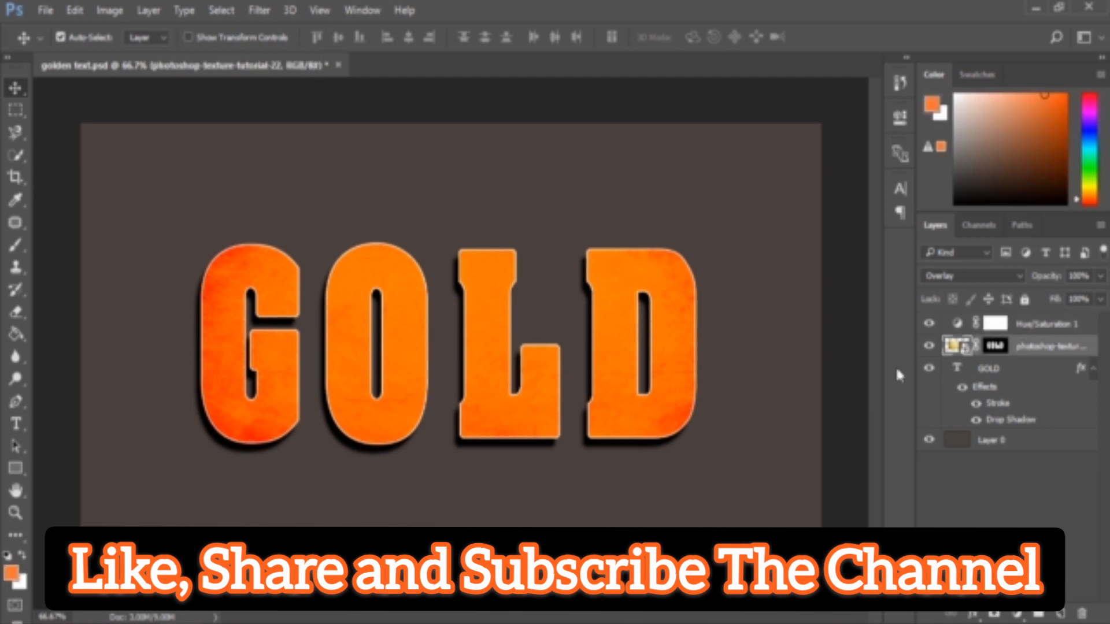
{"action": "left_click", "coordinate": [45, 10]}
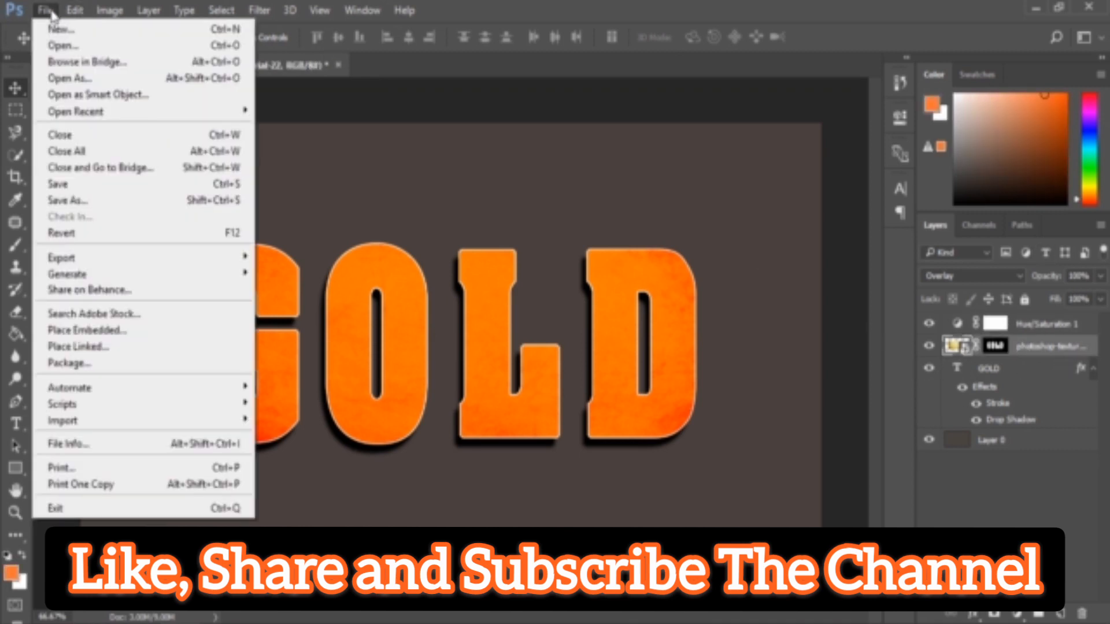
{"action": "left_click", "coordinate": [55, 30]}
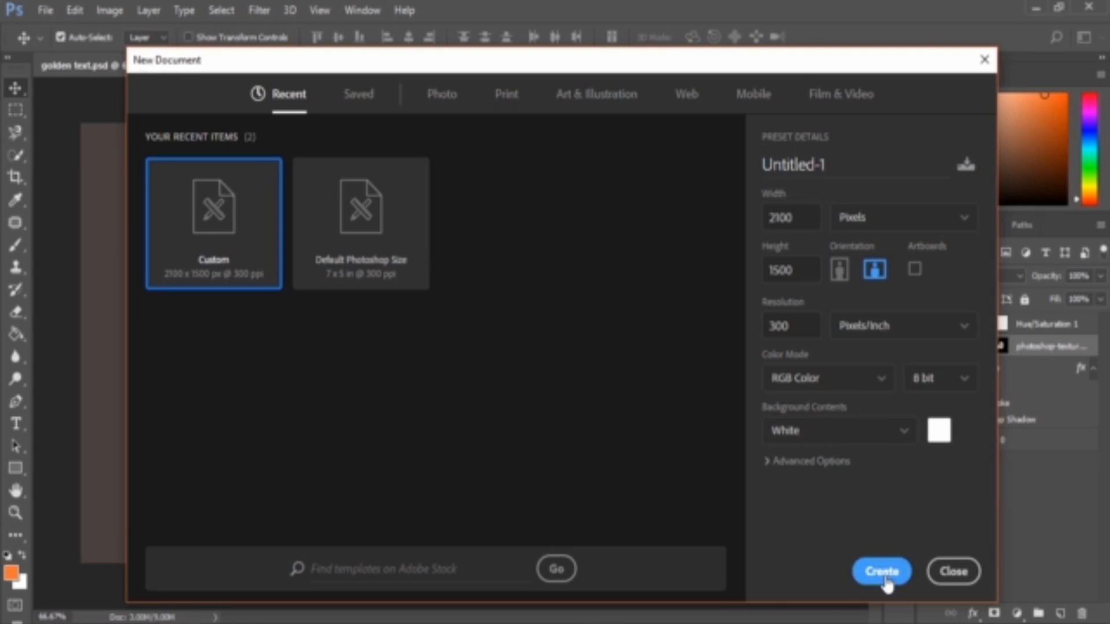
{"action": "left_click", "coordinate": [883, 572]}
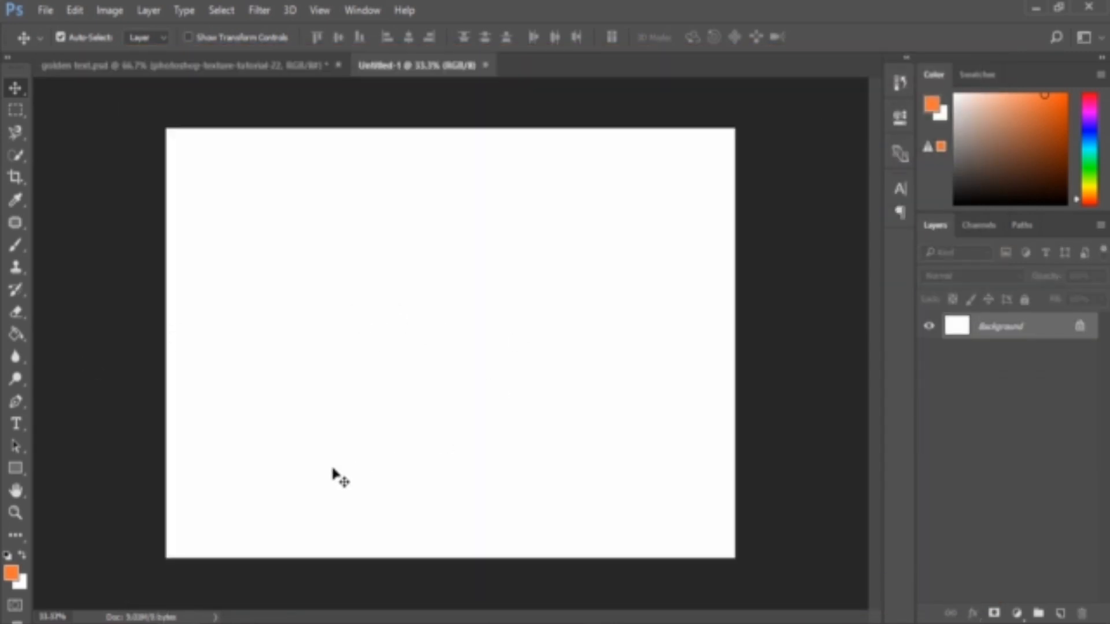
Fill the background with colour #8e6d5c and unlock it as a regular layer
{"action": "left_click", "coordinate": [11, 574]}
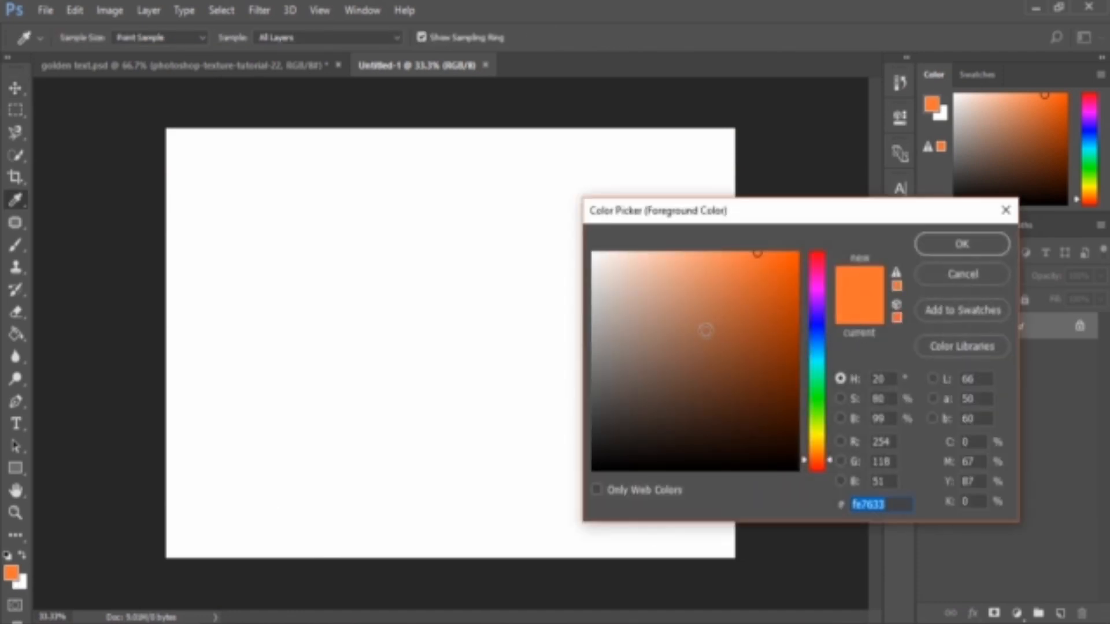
{"action": "type", "text": "8e6d5c"}
{"action": "left_click", "coordinate": [962, 244]}
{"action": "left_click", "coordinate": [25, 337]}
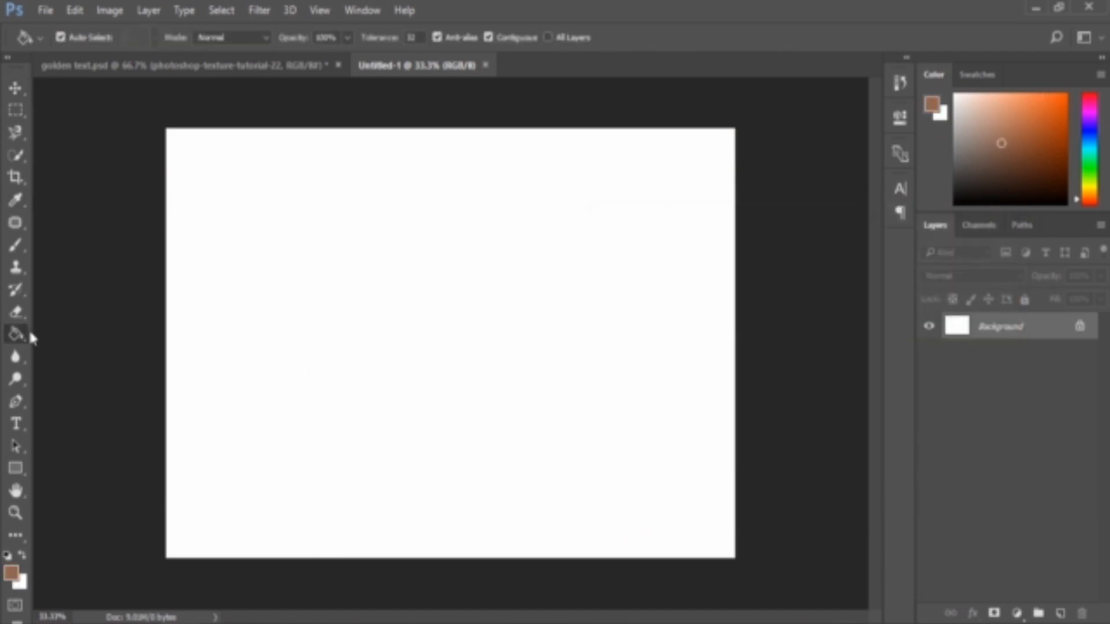
{"action": "left_click", "coordinate": [307, 347]}
{"action": "key", "text": "v"}
{"action": "left_click", "coordinate": [1080, 328]}
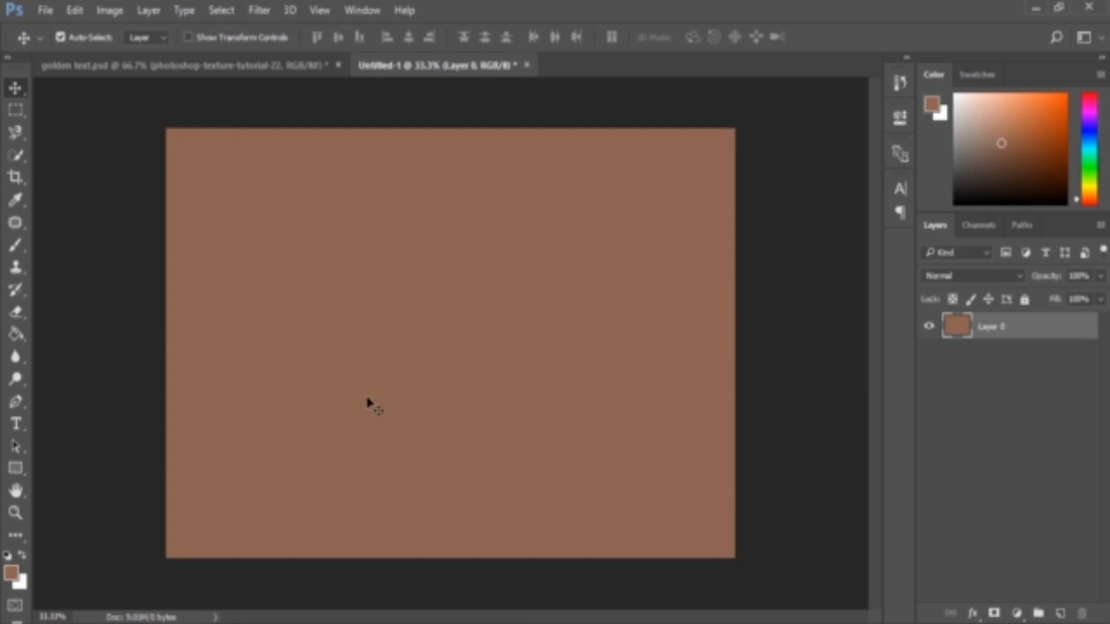
Type the word GOLD in AcmeFont at 190.33 pt on the canvas
{"action": "left_click", "coordinate": [16, 425]}
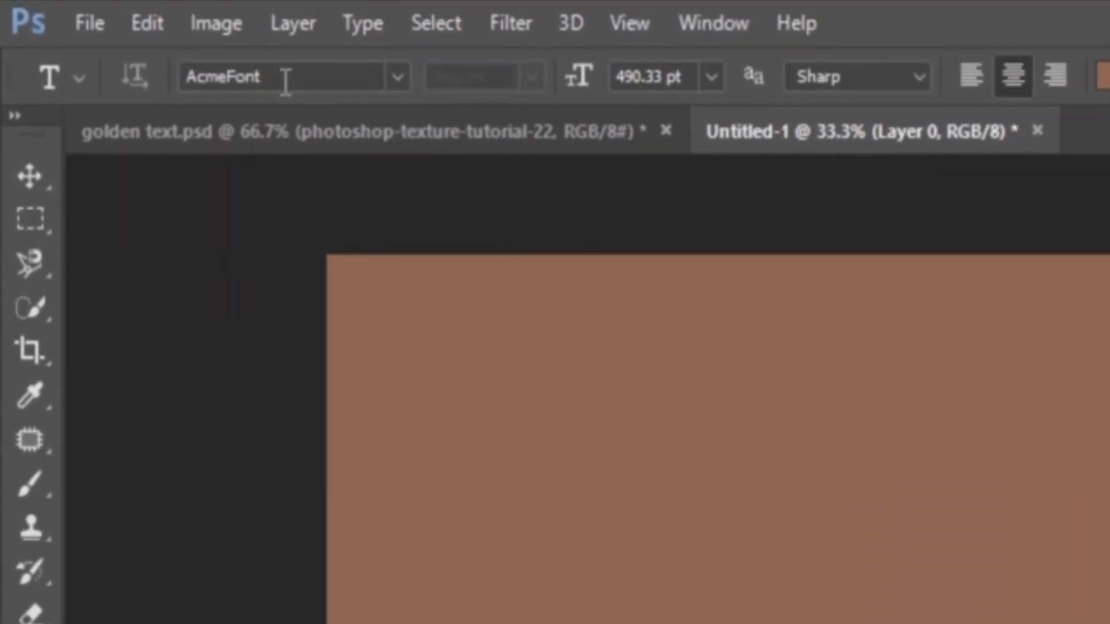
{"action": "left_click", "coordinate": [110, 37]}
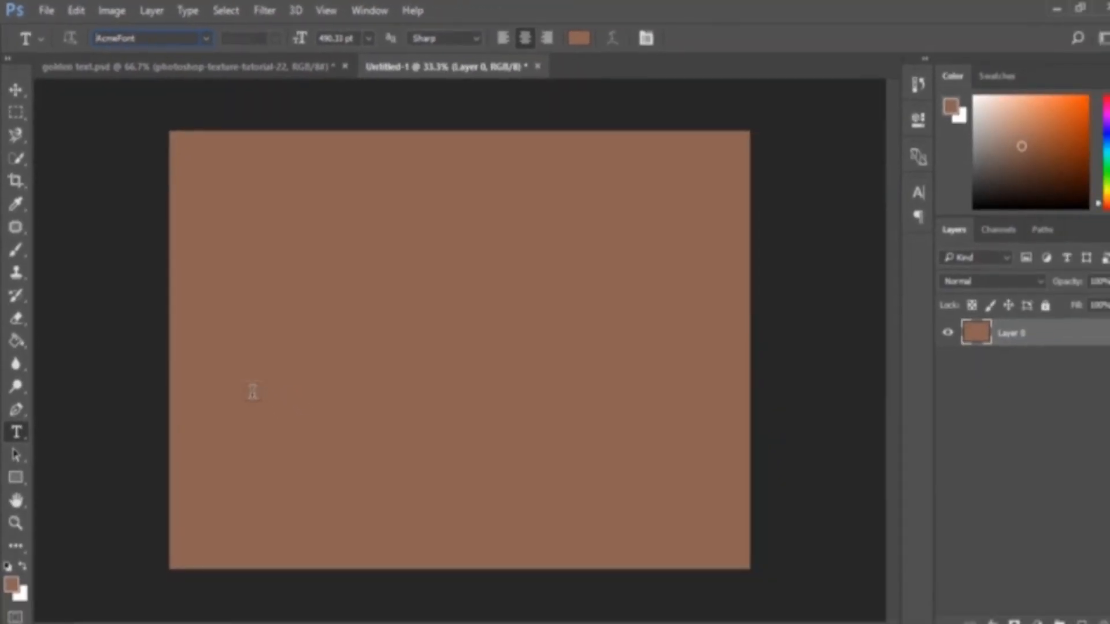
{"action": "left_click", "coordinate": [253, 392]}
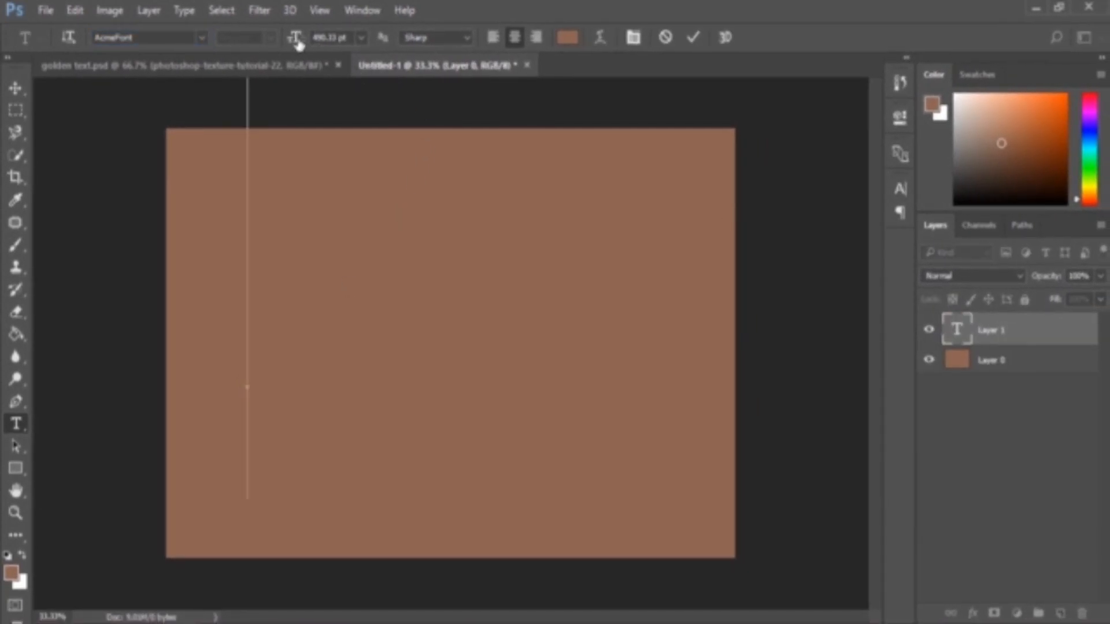
{"action": "left_click_drag", "start_coordinate": [298, 45], "coordinate": [216, 40]}
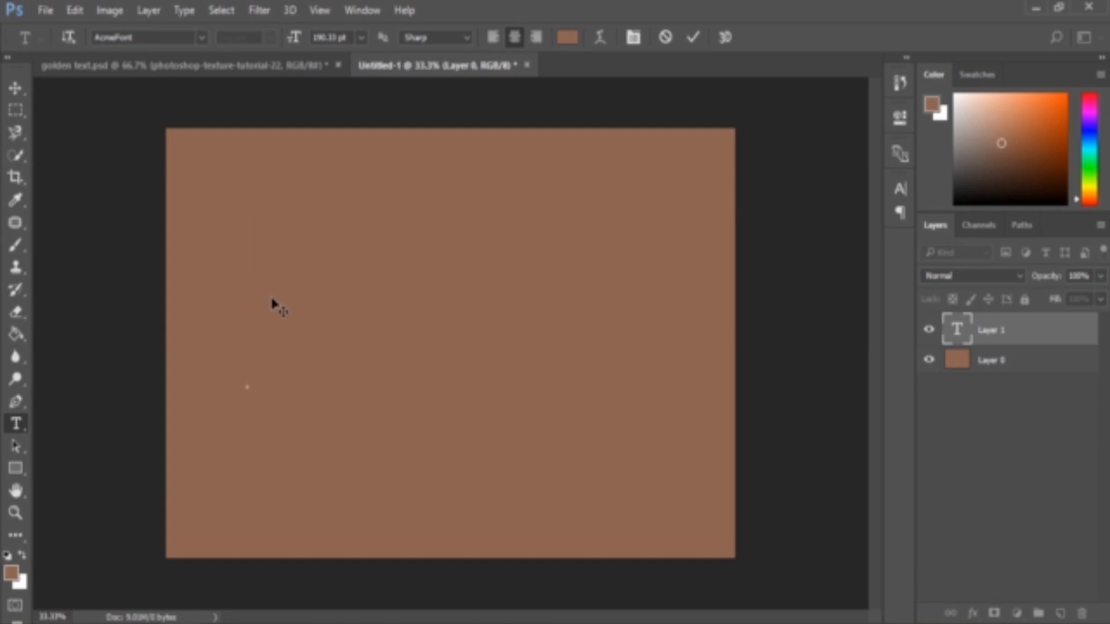
{"action": "type", "text": "GOL"}
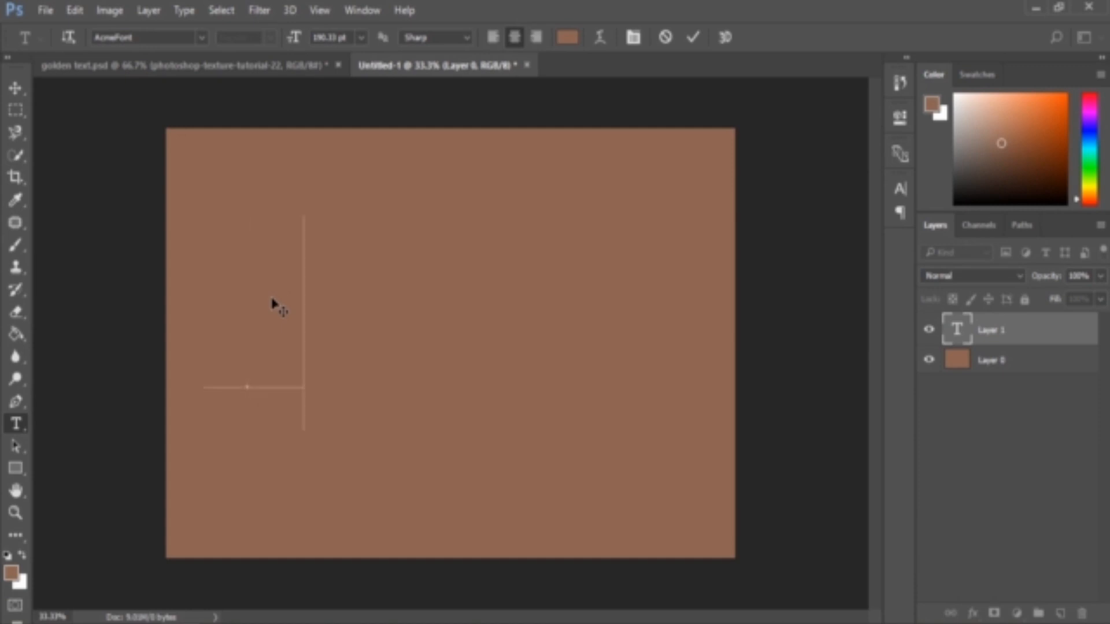
{"action": "type", "text": "D"}
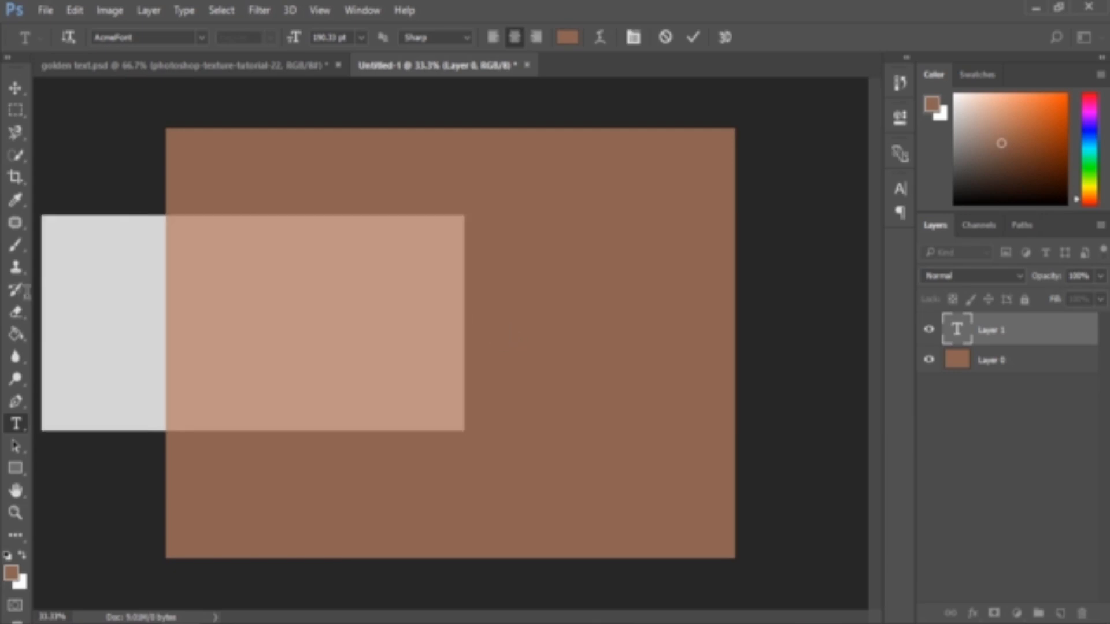
Colour the GOLD text white (#ffffff) and move it to the centre of the canvas
{"action": "key", "text": "ctrl+a"}
{"action": "left_click", "coordinate": [11, 572]}
{"action": "type", "text": "ffffff"}
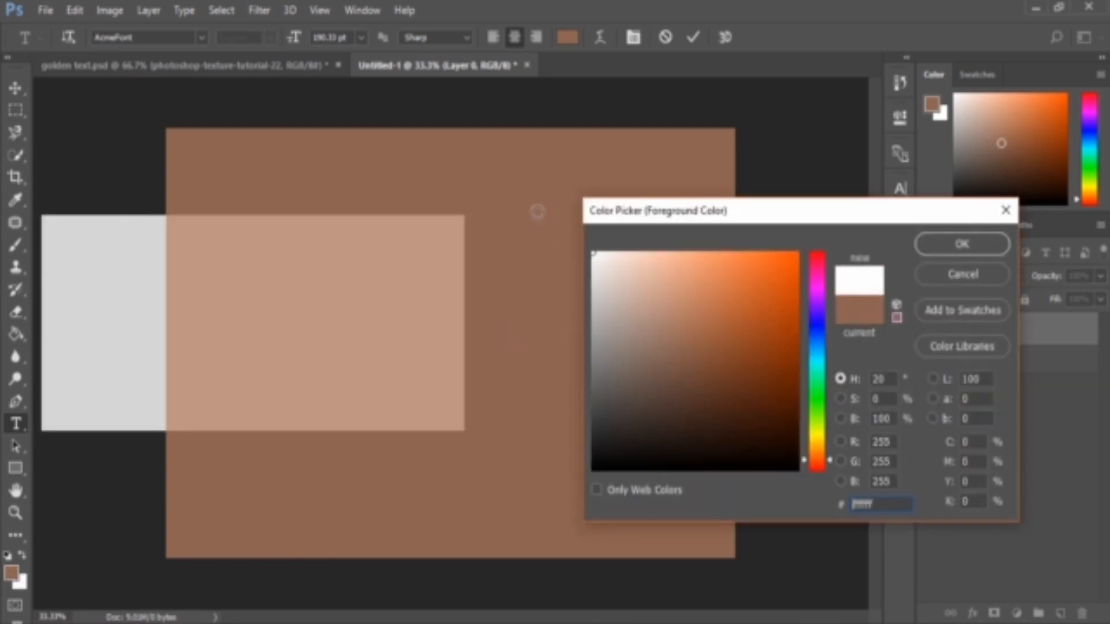
{"action": "left_click", "coordinate": [945, 243]}
{"action": "left_click", "coordinate": [15, 87]}
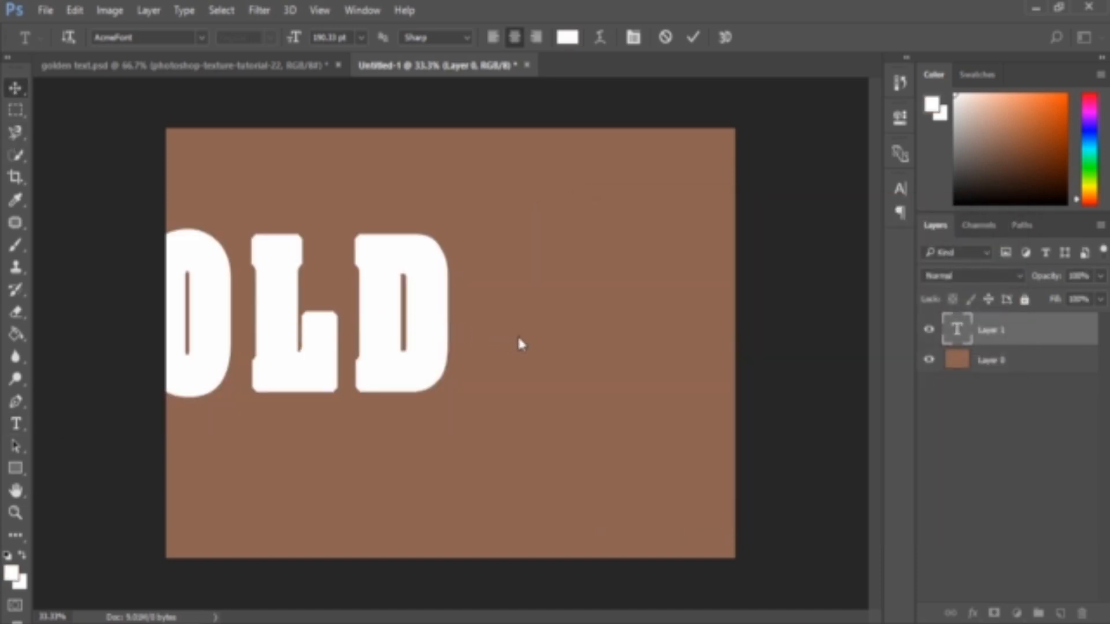
{"action": "left_click_drag", "start_coordinate": [397, 366], "coordinate": [602, 372]}
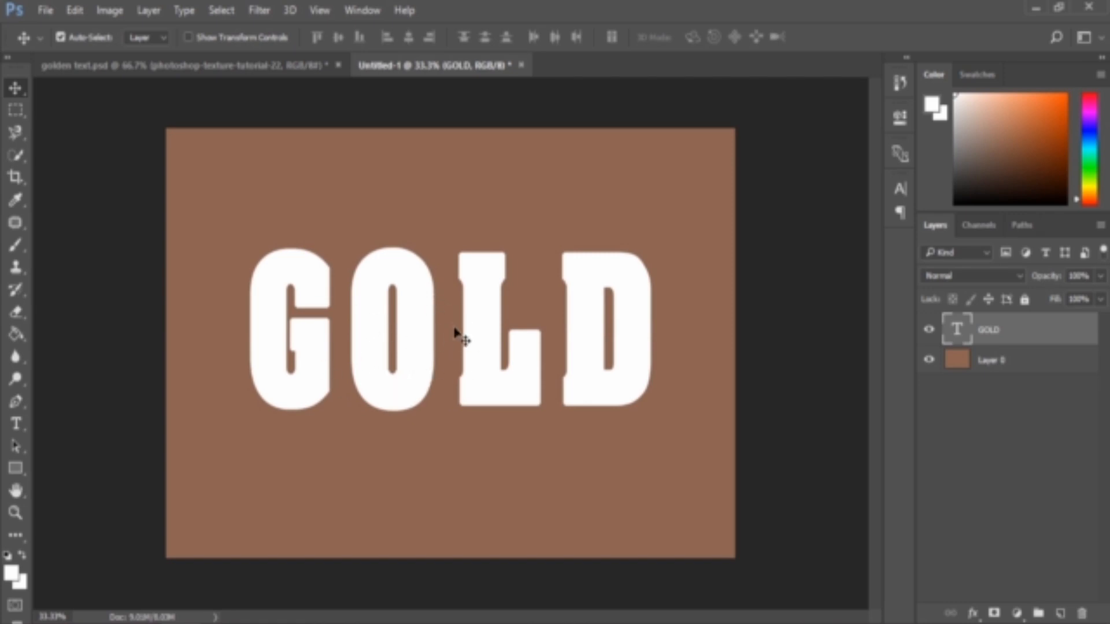
Place the photoshop-texture-tutorial-22 image as an embedded layer
{"action": "left_click", "coordinate": [45, 10]}
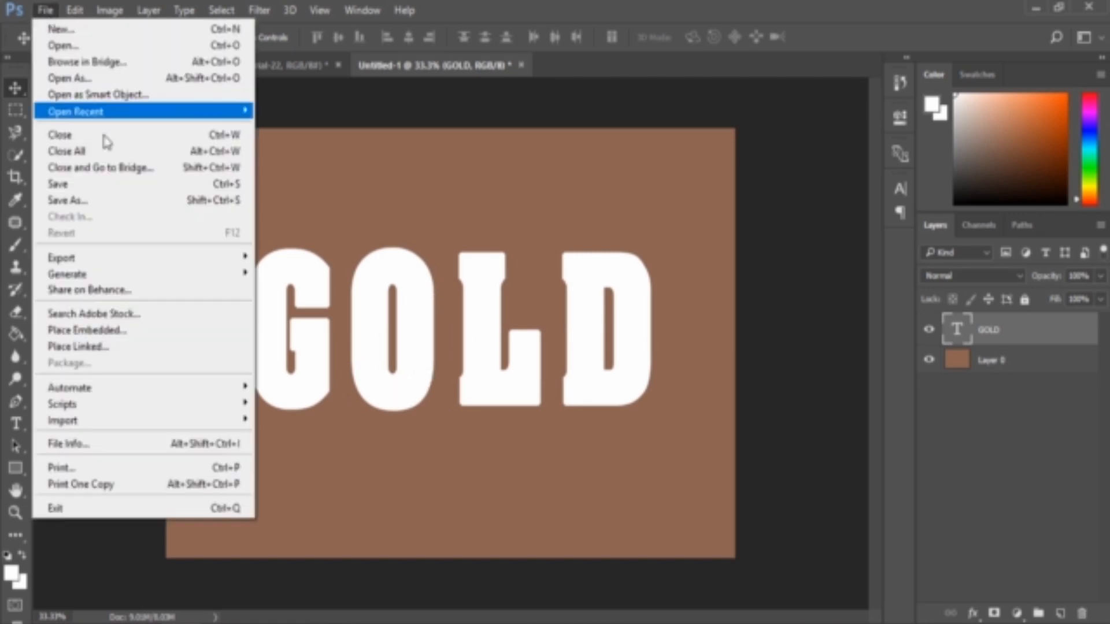
{"action": "left_click", "coordinate": [134, 335]}
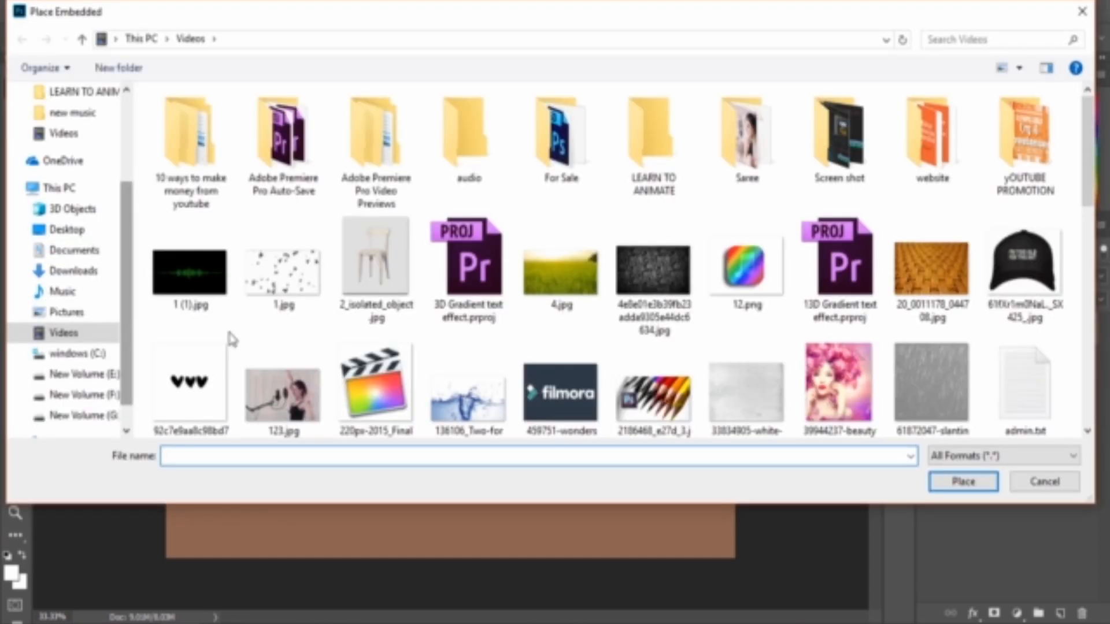
{"action": "left_click", "coordinate": [970, 475]}
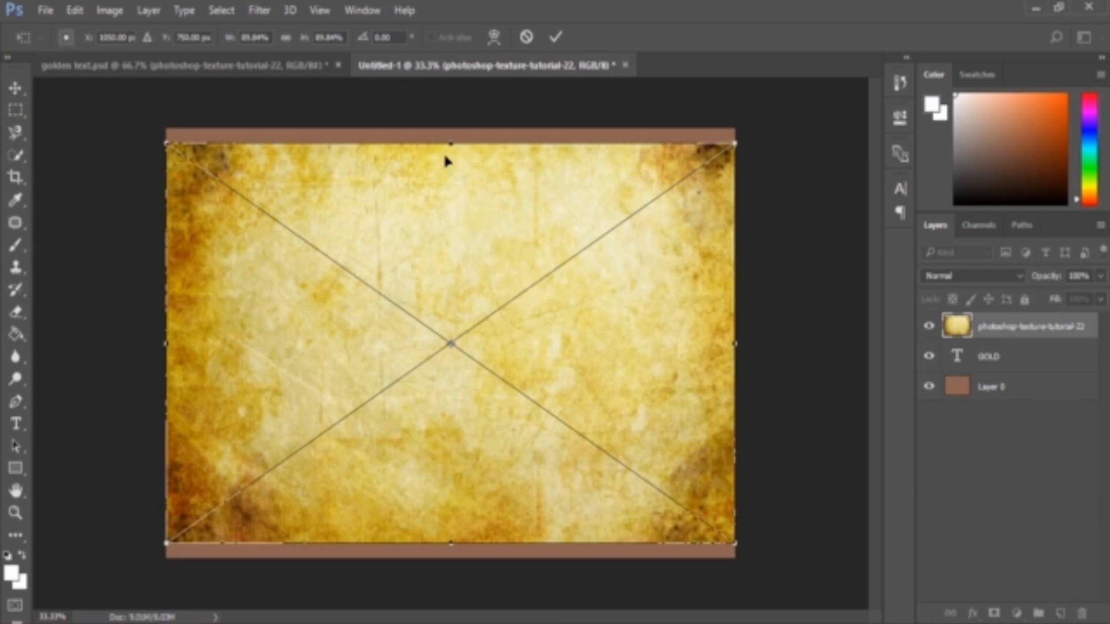
Resize the placed texture so it covers only the area around the GOLD text, and commit
{"action": "left_click_drag", "start_coordinate": [451, 144], "coordinate": [451, 129]}
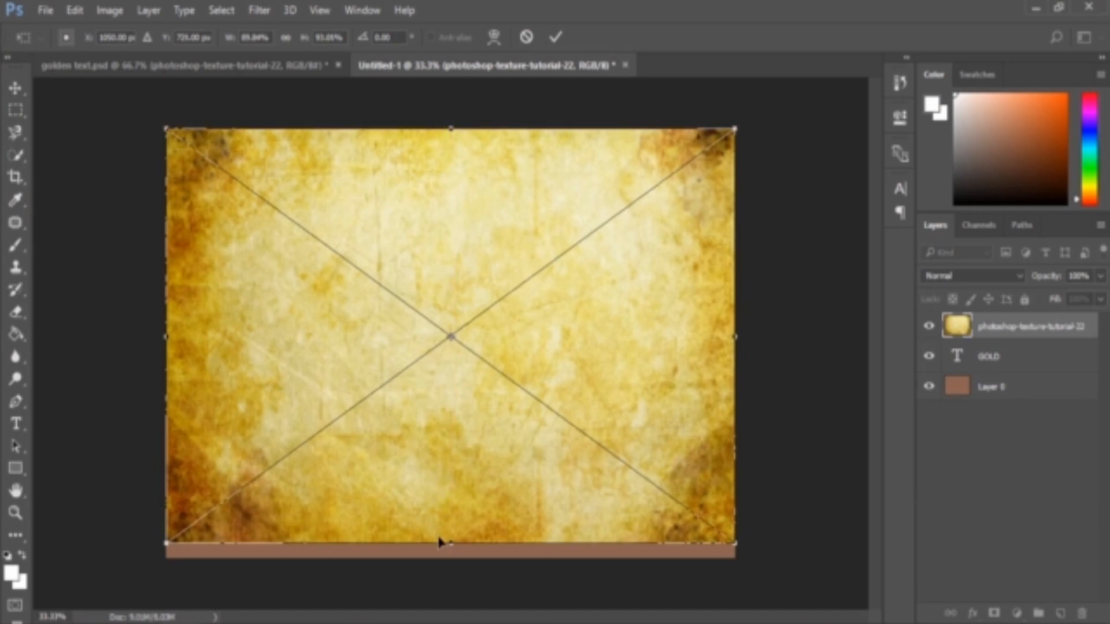
{"action": "left_click_drag", "start_coordinate": [166, 130], "coordinate": [248, 236]}
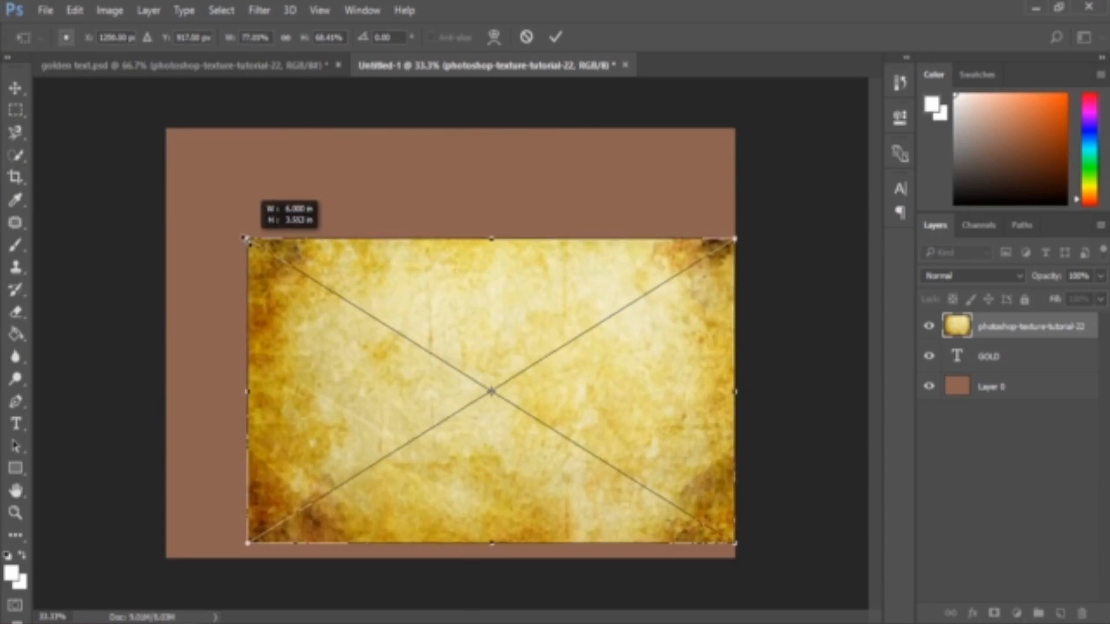
{"action": "left_click_drag", "start_coordinate": [492, 547], "coordinate": [480, 421]}
{"action": "left_click_drag", "start_coordinate": [735, 327], "coordinate": [664, 322]}
{"action": "key", "text": "Return"}
Move the GOLD text layer above the texture layer and set its blend mode to Overlay
{"action": "left_click", "coordinate": [1004, 276]}
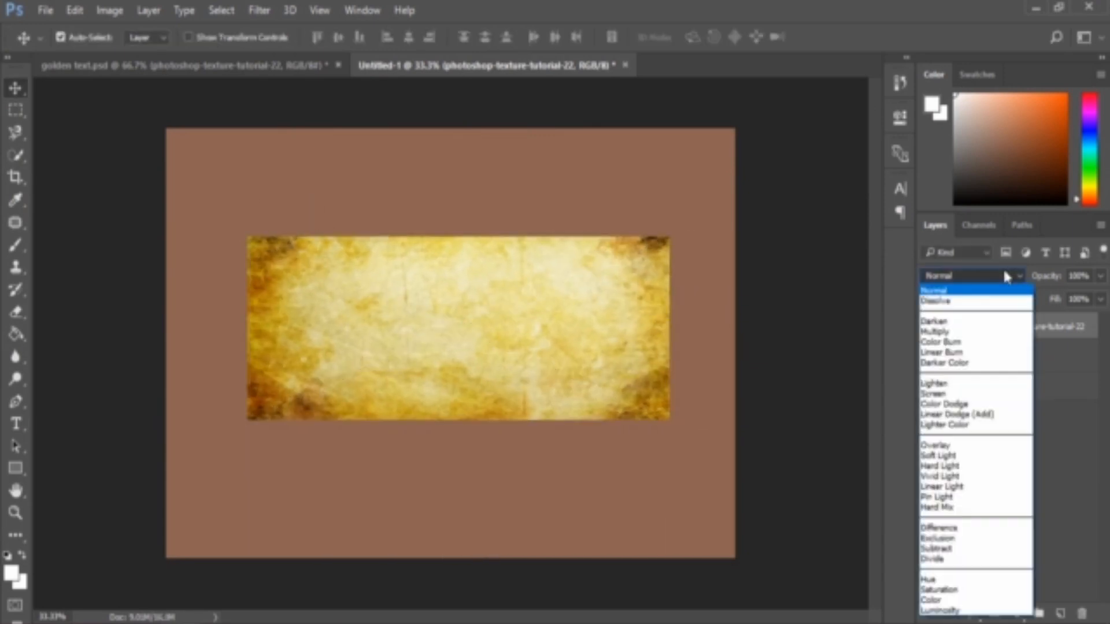
{"action": "left_click", "coordinate": [1061, 358]}
{"action": "left_click_drag", "start_coordinate": [1061, 358], "coordinate": [1032, 318]}
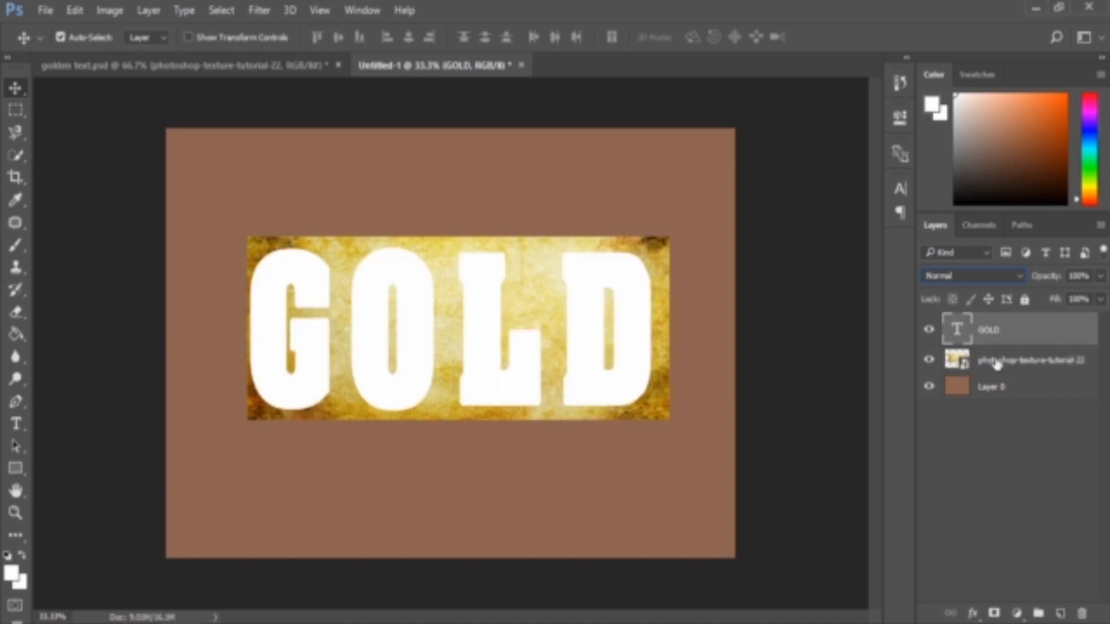
{"action": "left_click", "coordinate": [976, 277]}
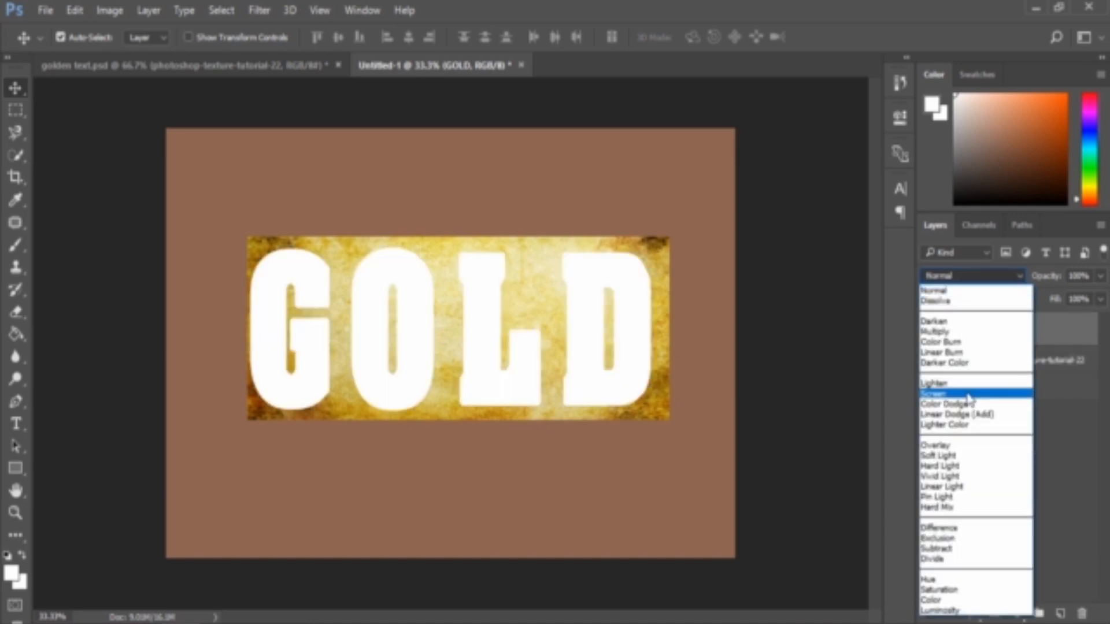
{"action": "left_click", "coordinate": [956, 445]}
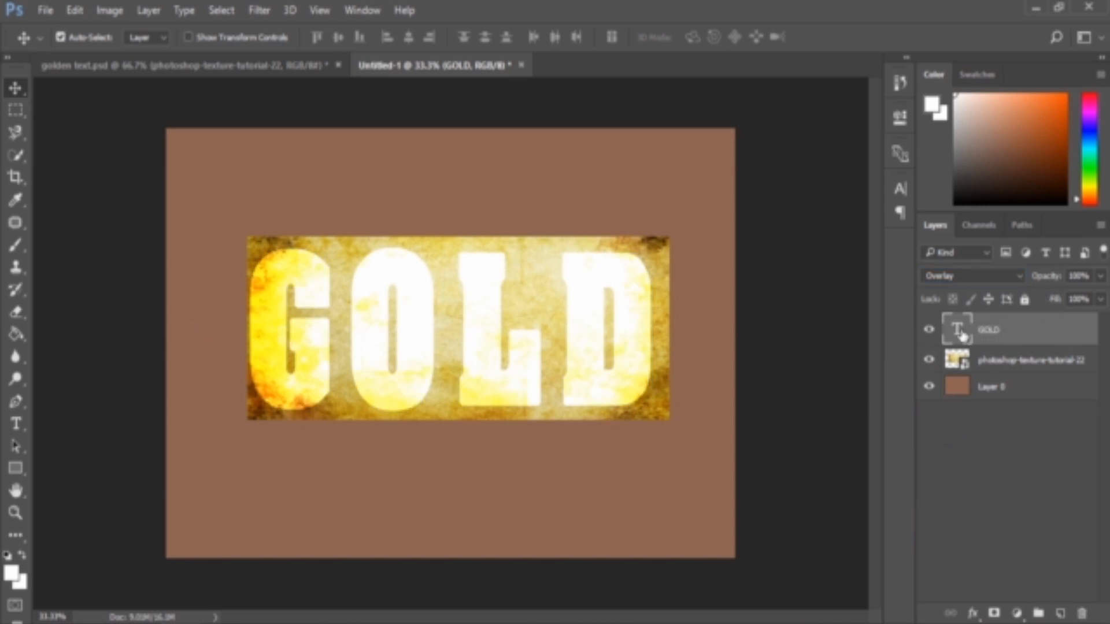
Load the GOLD text as a selection and add it as a layer mask on the texture layer
{"action": "key", "text": "ctrl"}
{"action": "left_click", "coordinate": [958, 331], "text": "ctrl"}
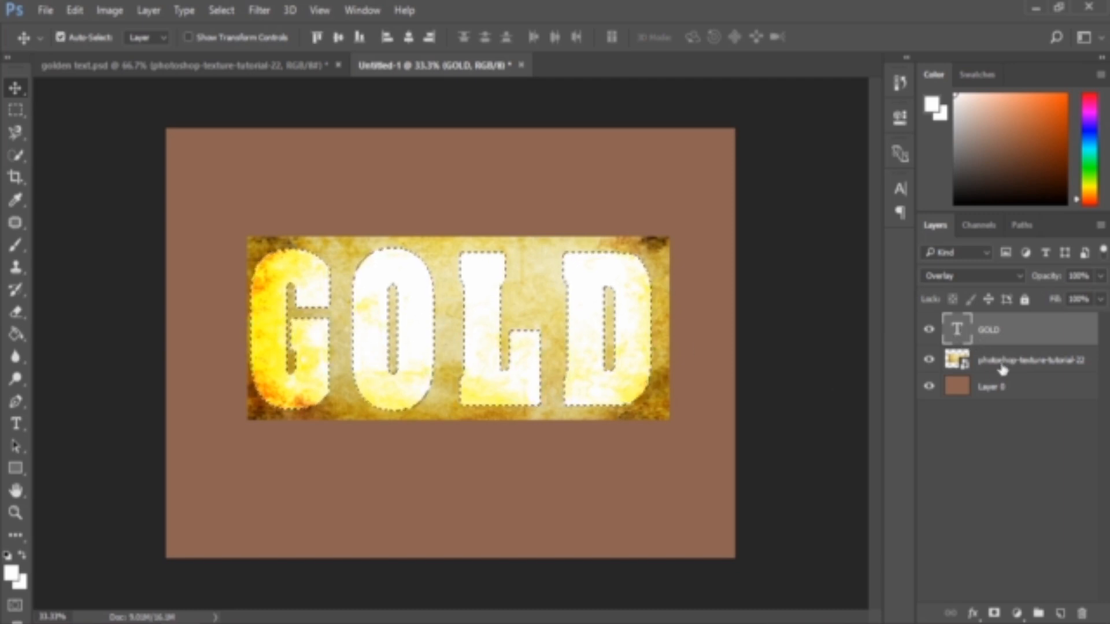
{"action": "left_click", "coordinate": [1056, 361]}
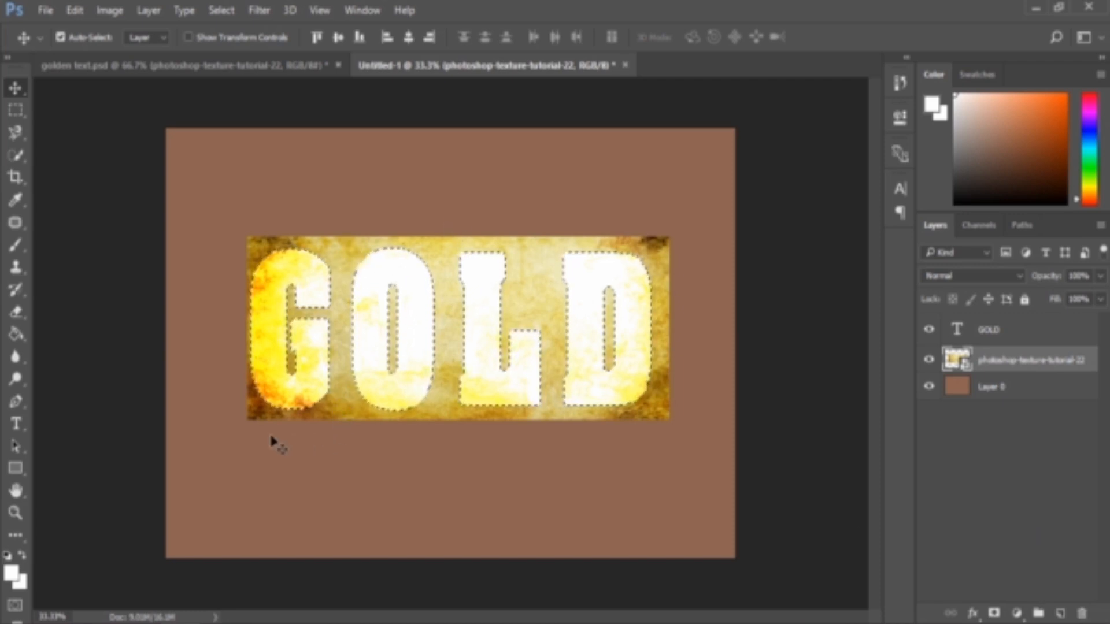
{"action": "left_click", "coordinate": [994, 612]}
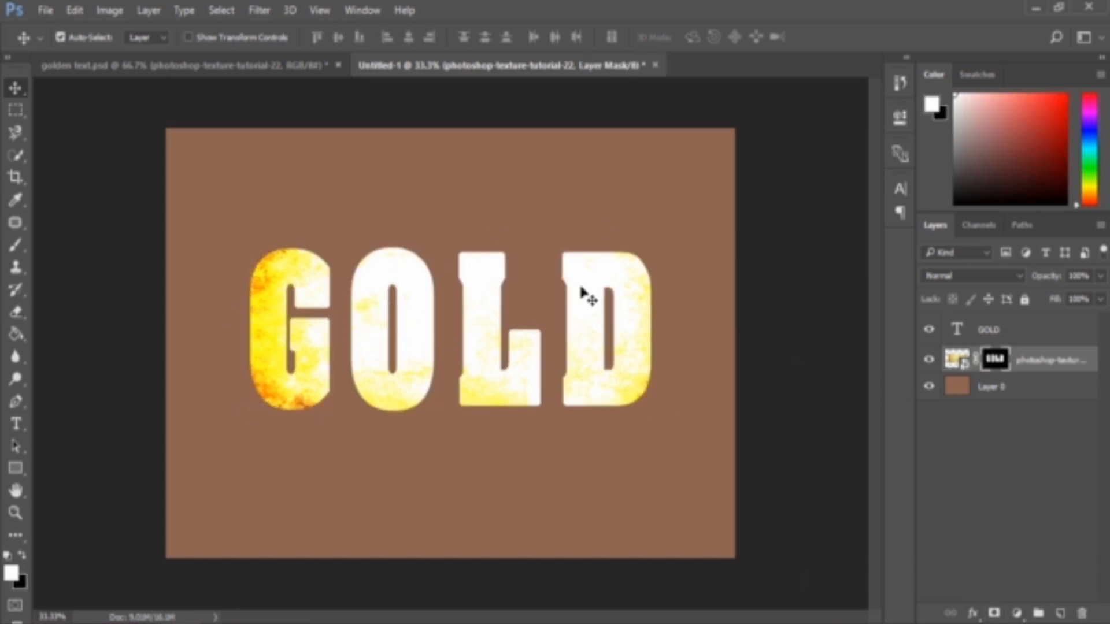
Add a Stroke layer style to the GOLD layer with a size of 2 px
{"action": "left_click", "coordinate": [1034, 338]}
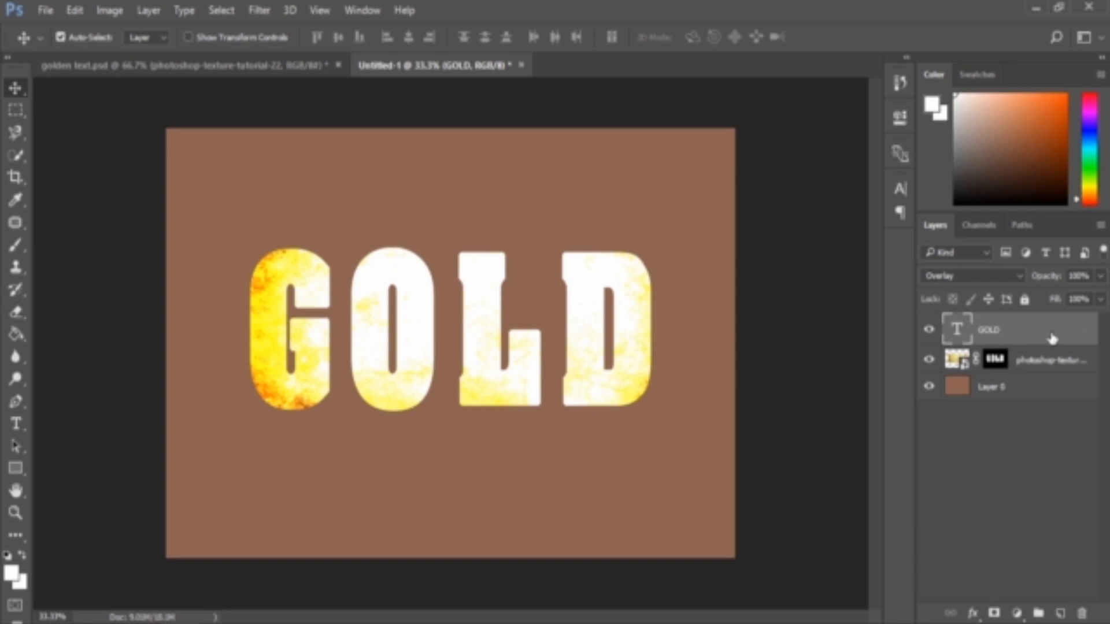
{"action": "double_click", "coordinate": [1052, 339]}
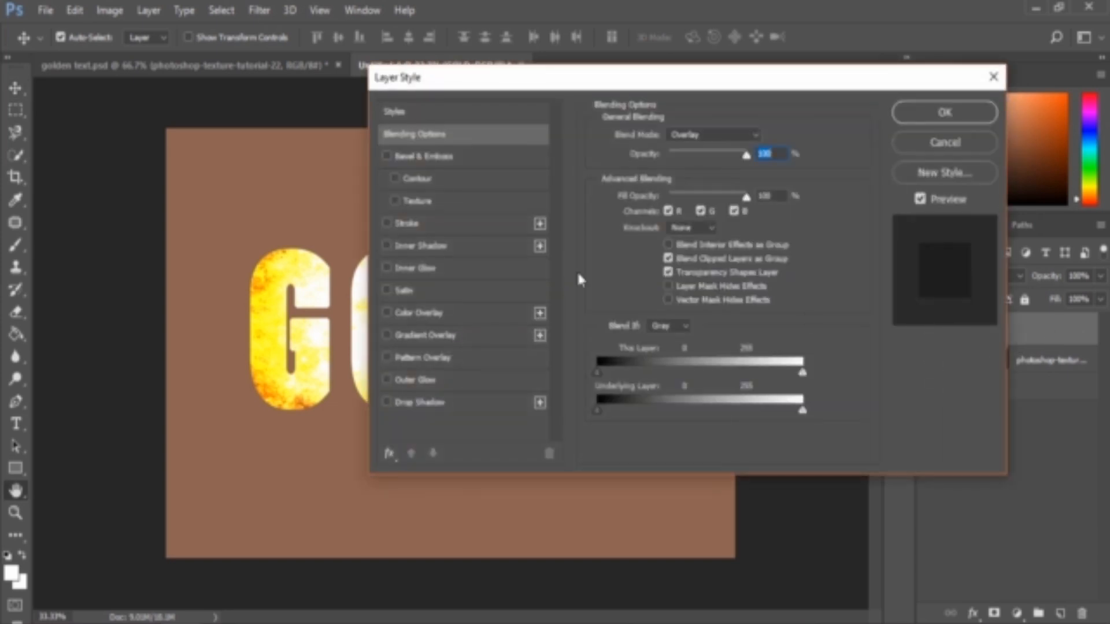
{"action": "left_click", "coordinate": [406, 223]}
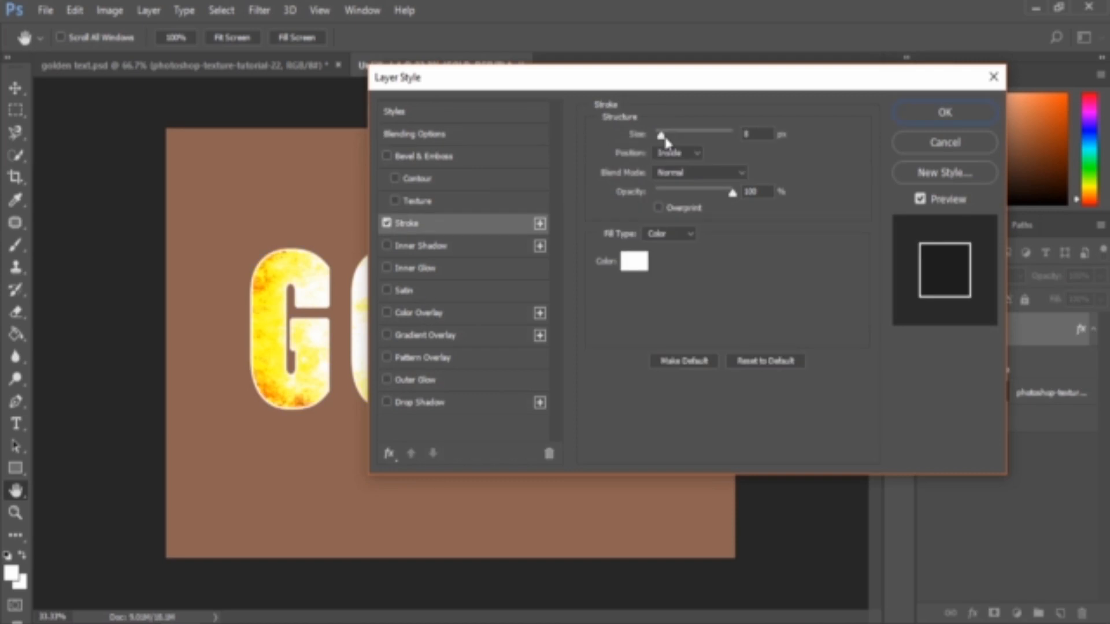
{"action": "left_click", "coordinate": [660, 136]}
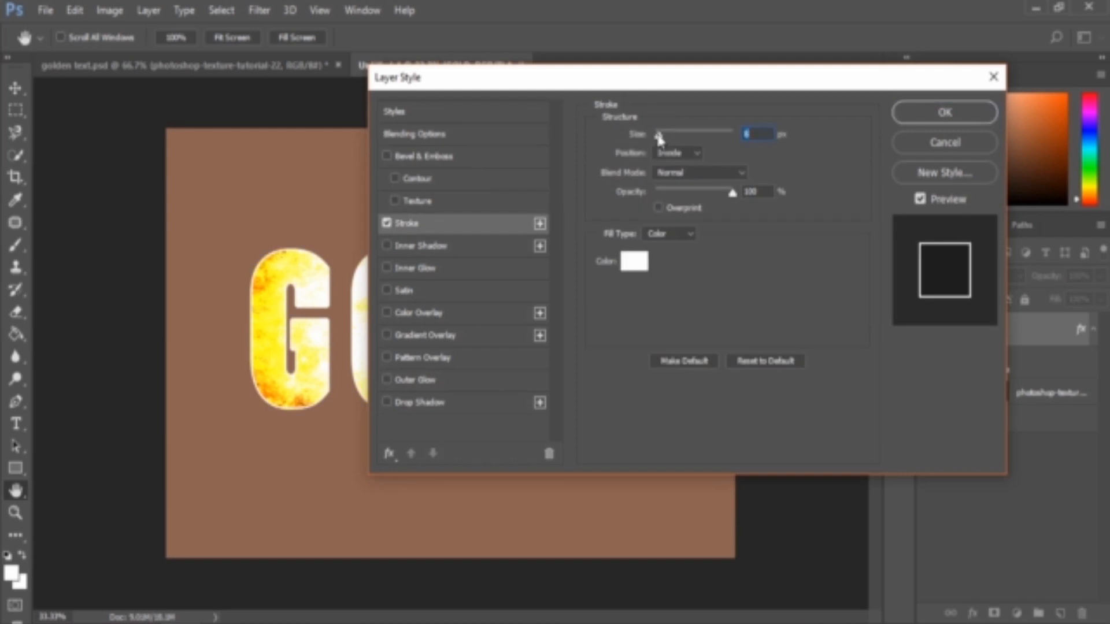
{"action": "left_click_drag", "start_coordinate": [660, 138], "coordinate": [658, 138]}
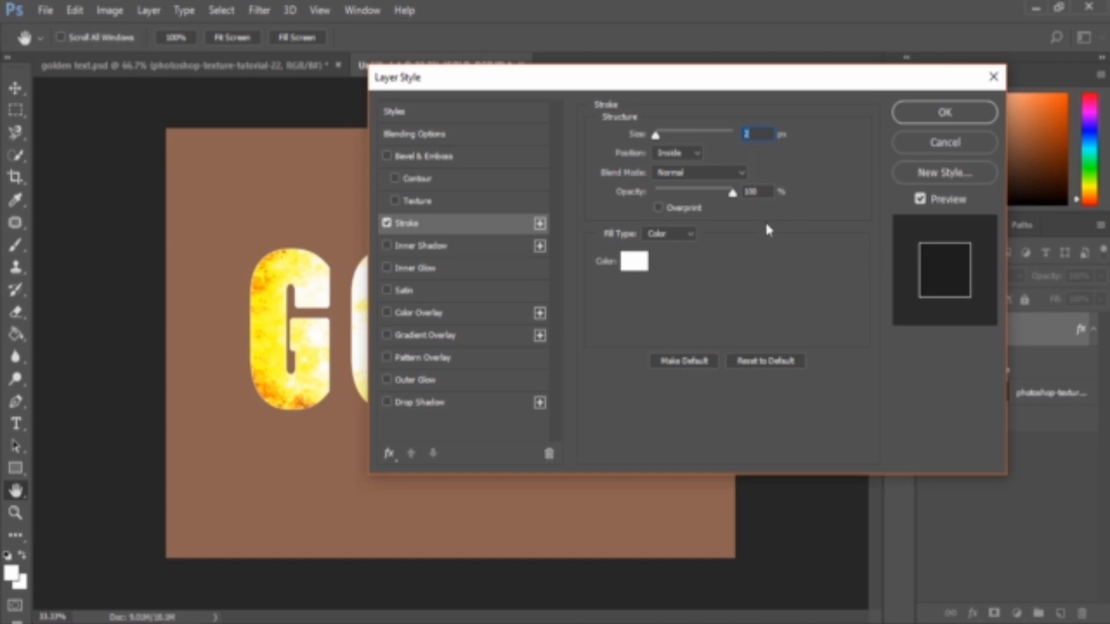
{"action": "left_click", "coordinate": [672, 153]}
{"action": "left_click", "coordinate": [676, 164]}
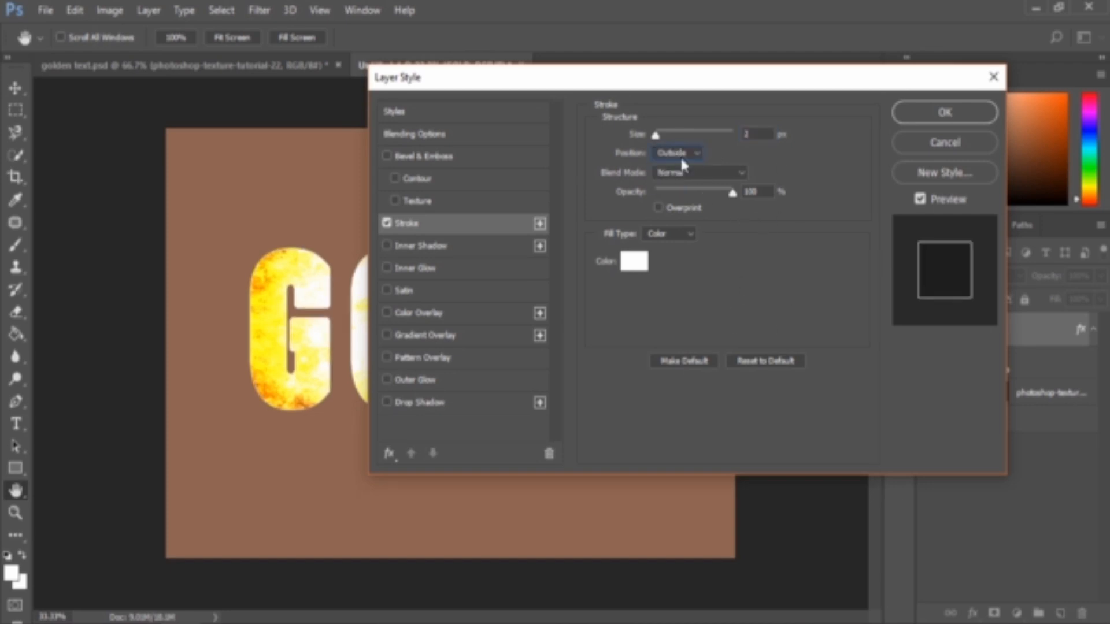
{"action": "left_click", "coordinate": [676, 153]}
{"action": "left_click", "coordinate": [671, 173]}
Set the stroke position to Inside and its colour to 404040, then confirm the layer style
{"action": "left_click", "coordinate": [646, 263]}
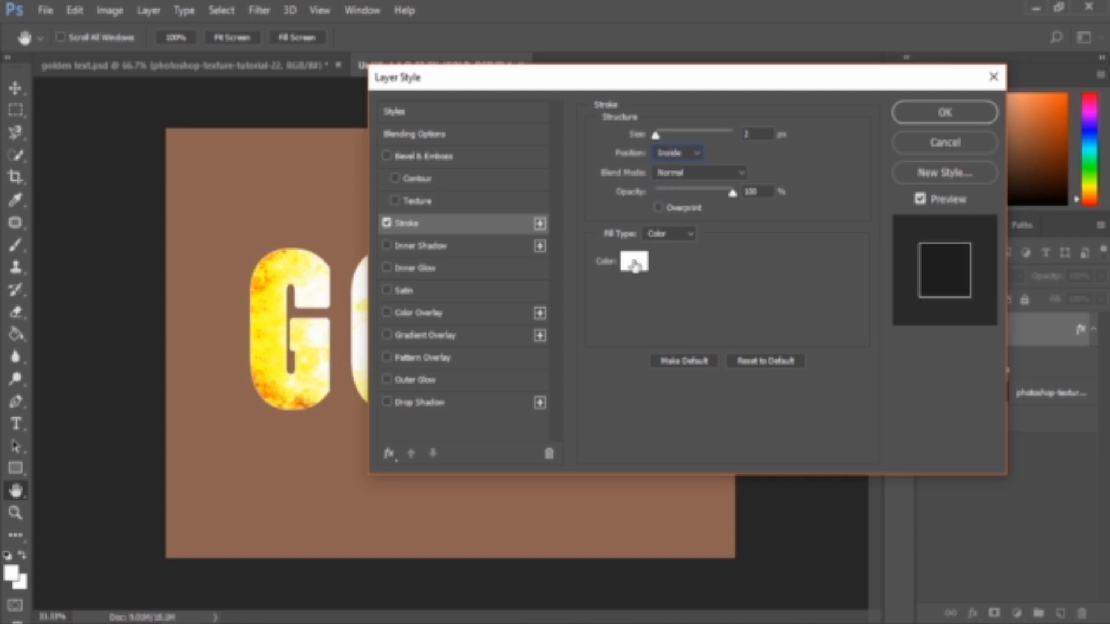
{"action": "left_click_drag", "start_coordinate": [596, 467], "coordinate": [574, 475]}
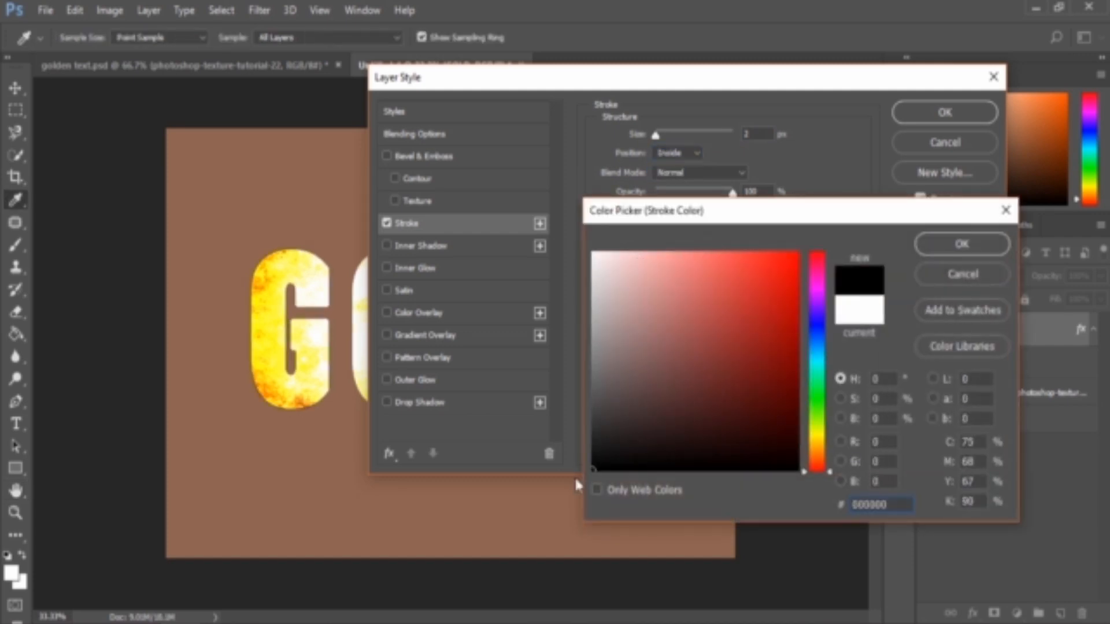
{"action": "left_click", "coordinate": [590, 417]}
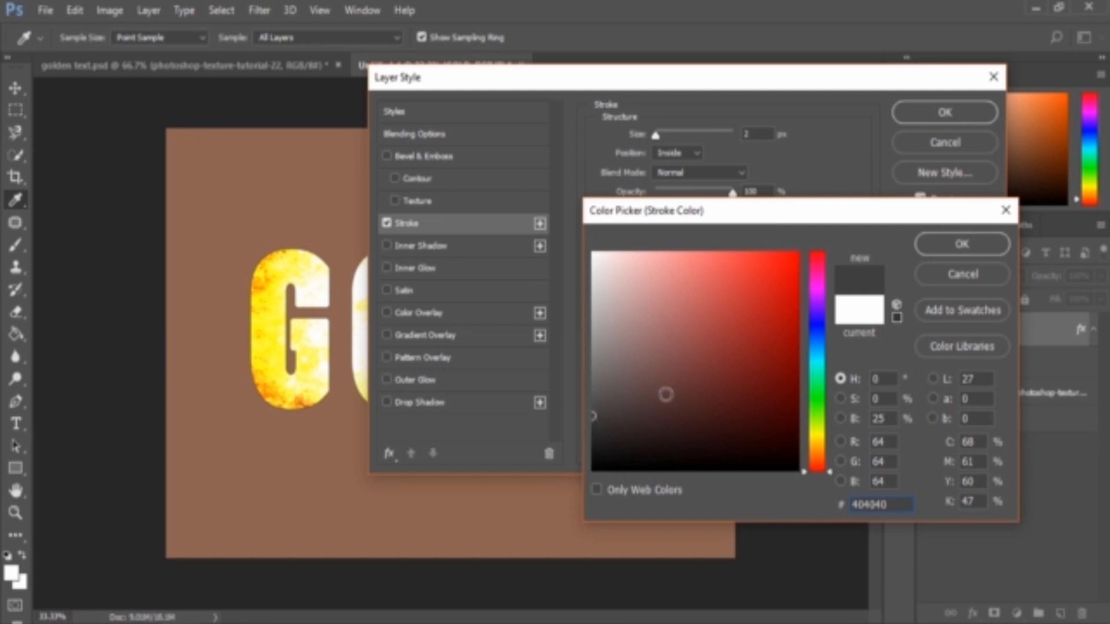
{"action": "left_click", "coordinate": [960, 244]}
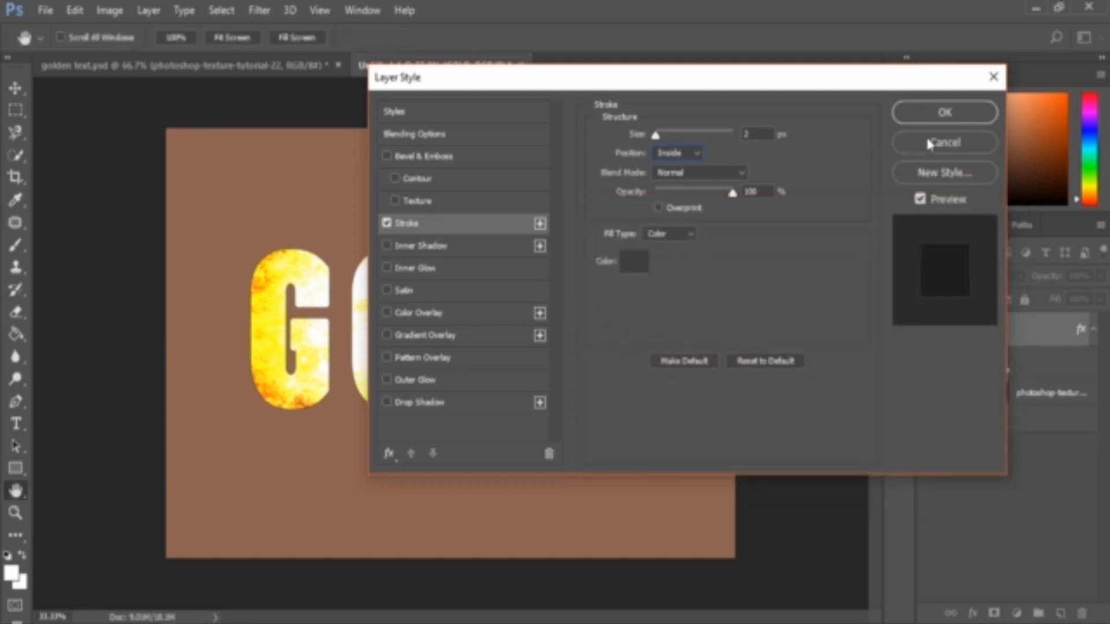
{"action": "left_click", "coordinate": [944, 112]}
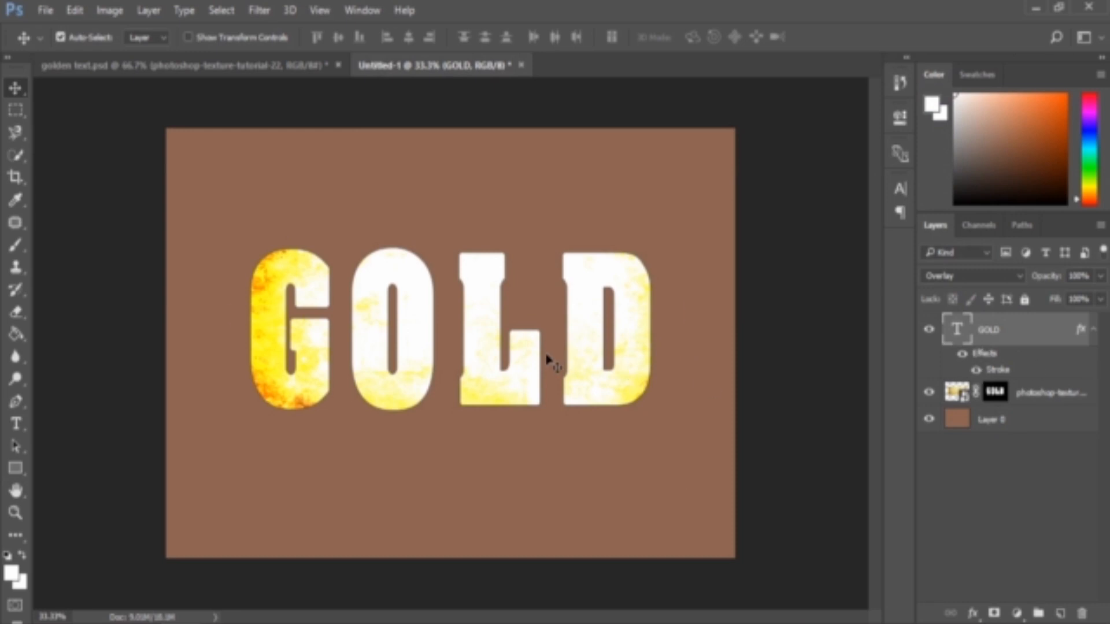
Change the GOLD text colour to orange ff7200
{"action": "key", "text": "ctrl+plus"}
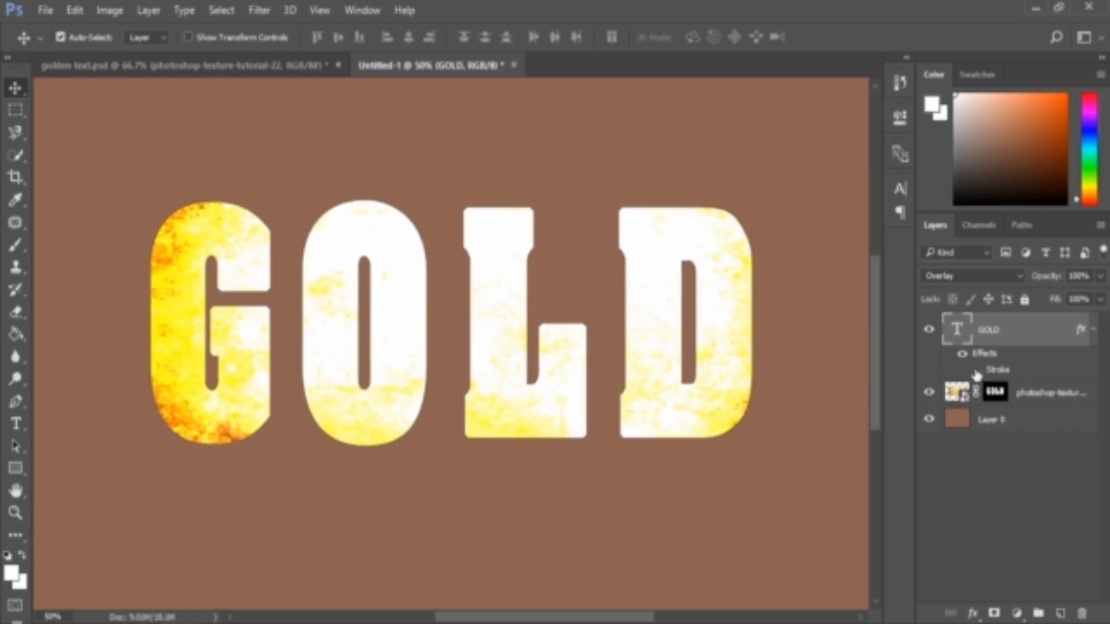
{"action": "left_click", "coordinate": [977, 371]}
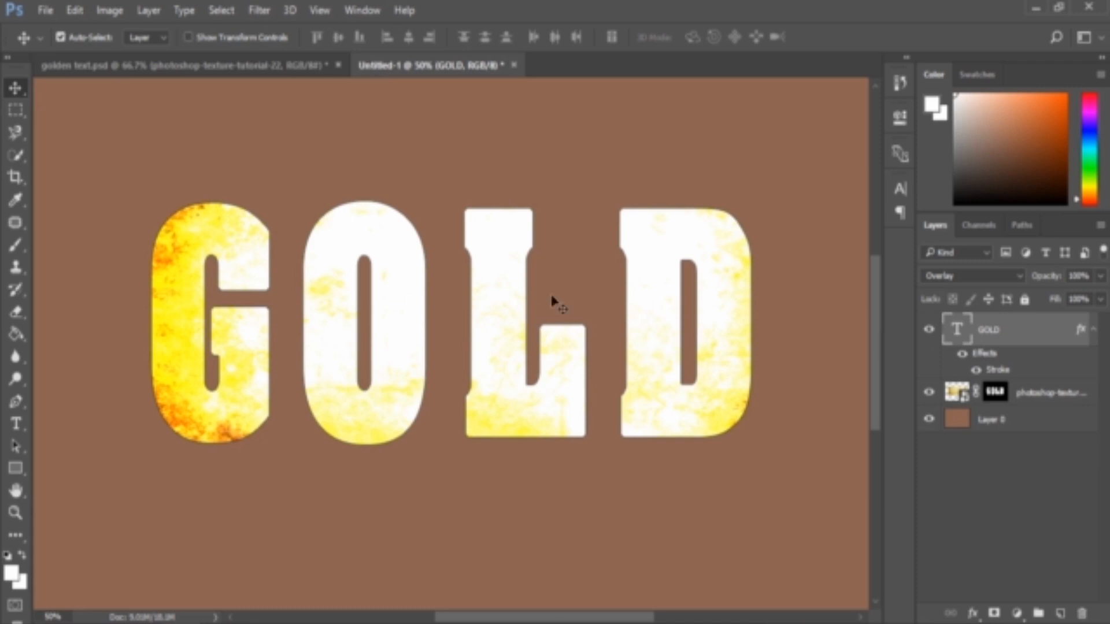
{"action": "left_click", "coordinate": [976, 370]}
{"action": "left_click", "coordinate": [900, 189]}
{"action": "left_click", "coordinate": [865, 300]}
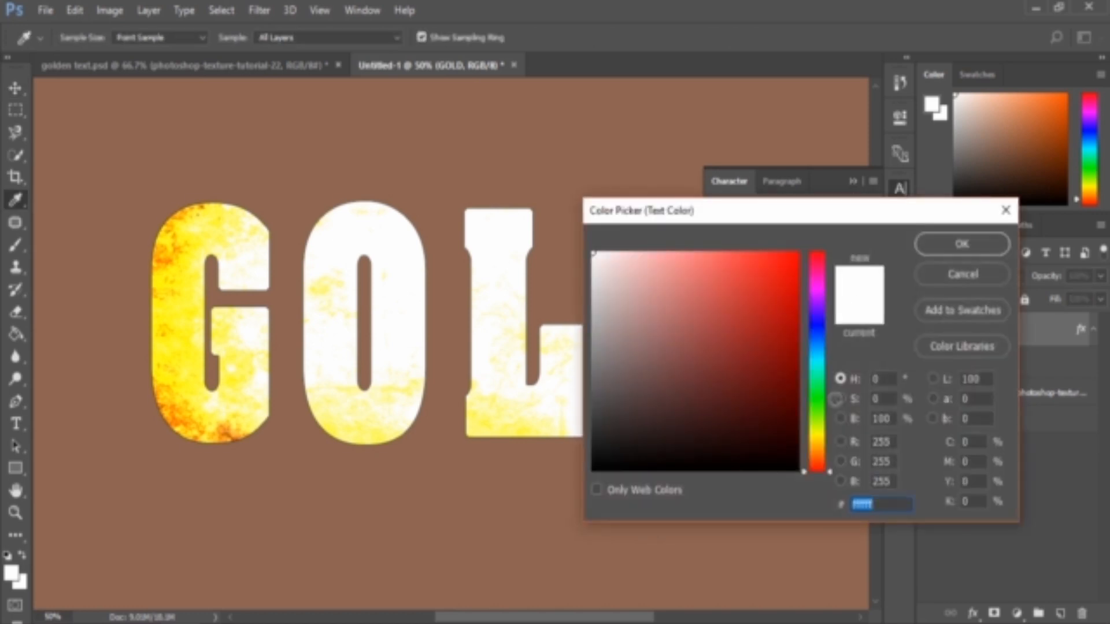
{"action": "left_click", "coordinate": [822, 445]}
{"action": "left_click_drag", "start_coordinate": [822, 445], "coordinate": [823, 454]}
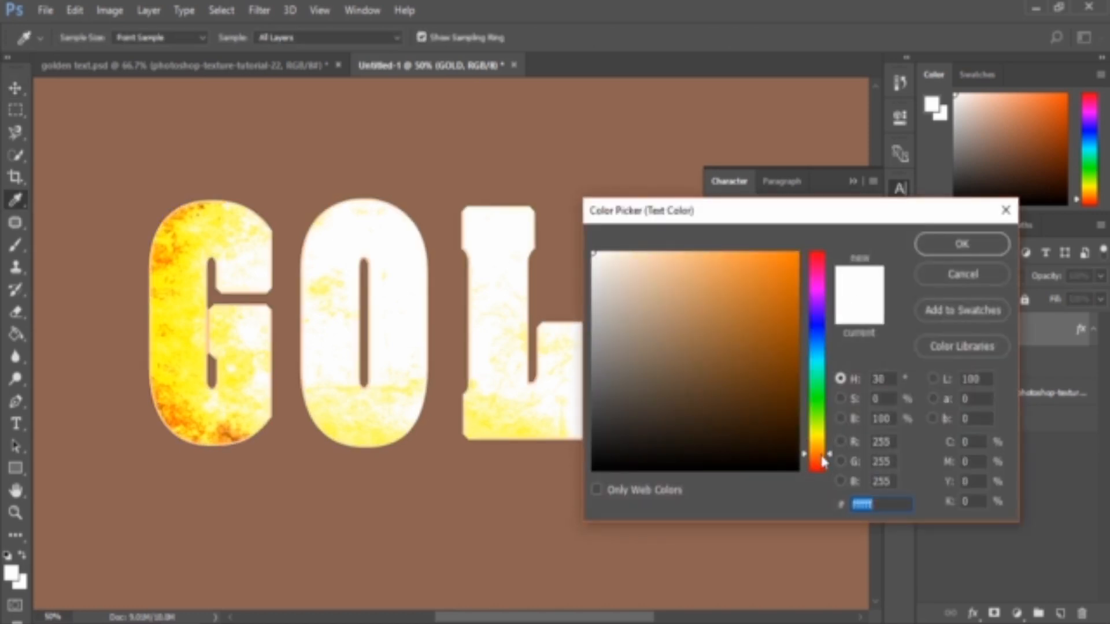
{"action": "left_click", "coordinate": [785, 256]}
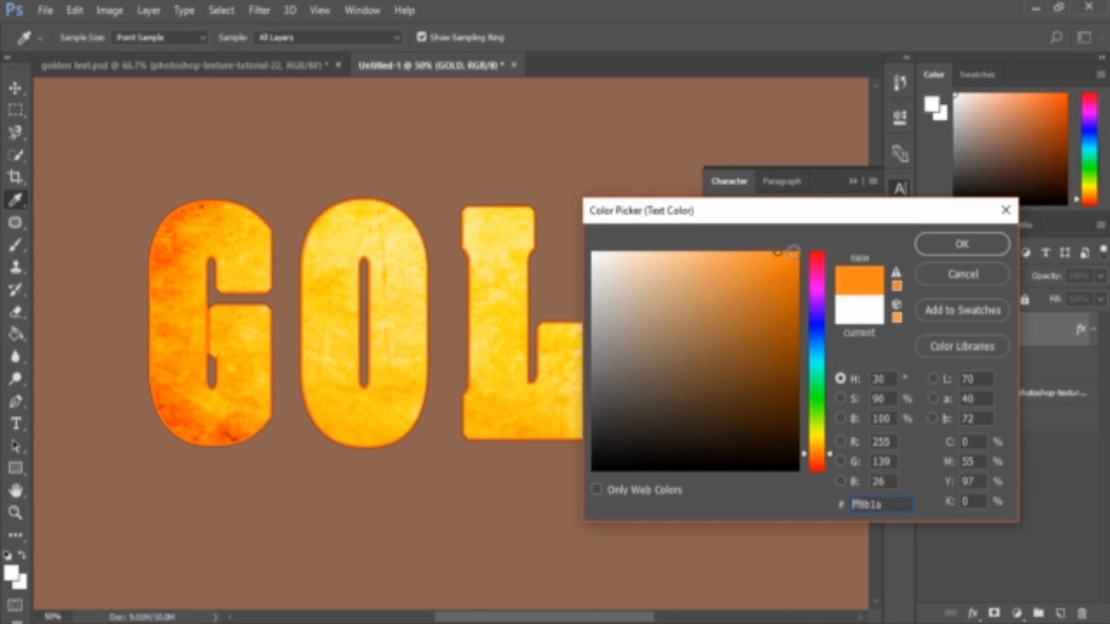
{"action": "left_click", "coordinate": [799, 252]}
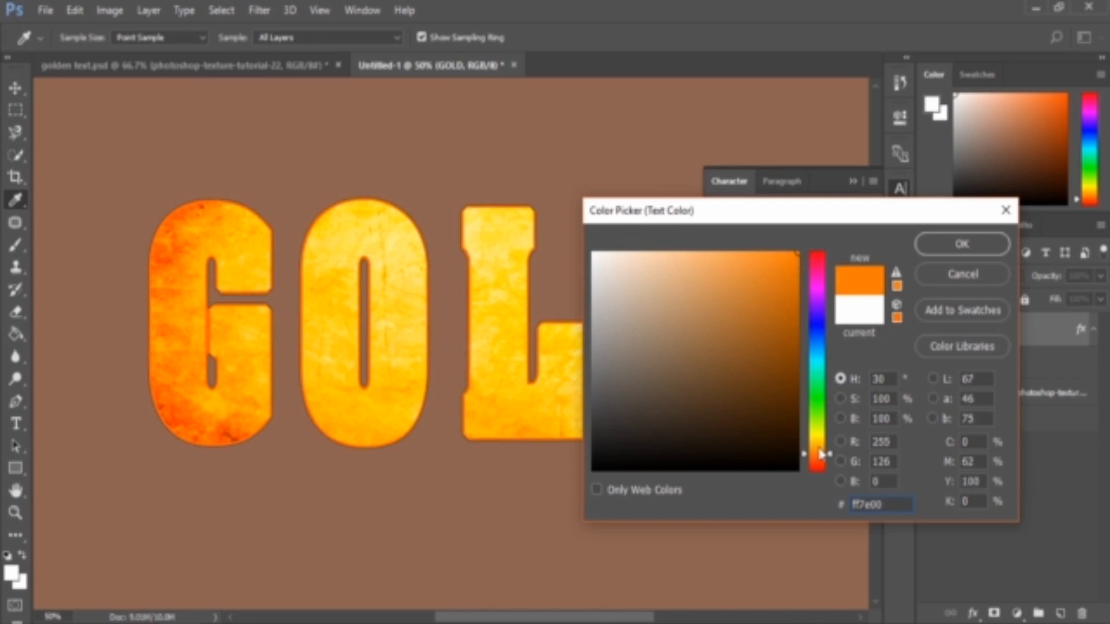
{"action": "left_click_drag", "start_coordinate": [820, 454], "coordinate": [823, 463]}
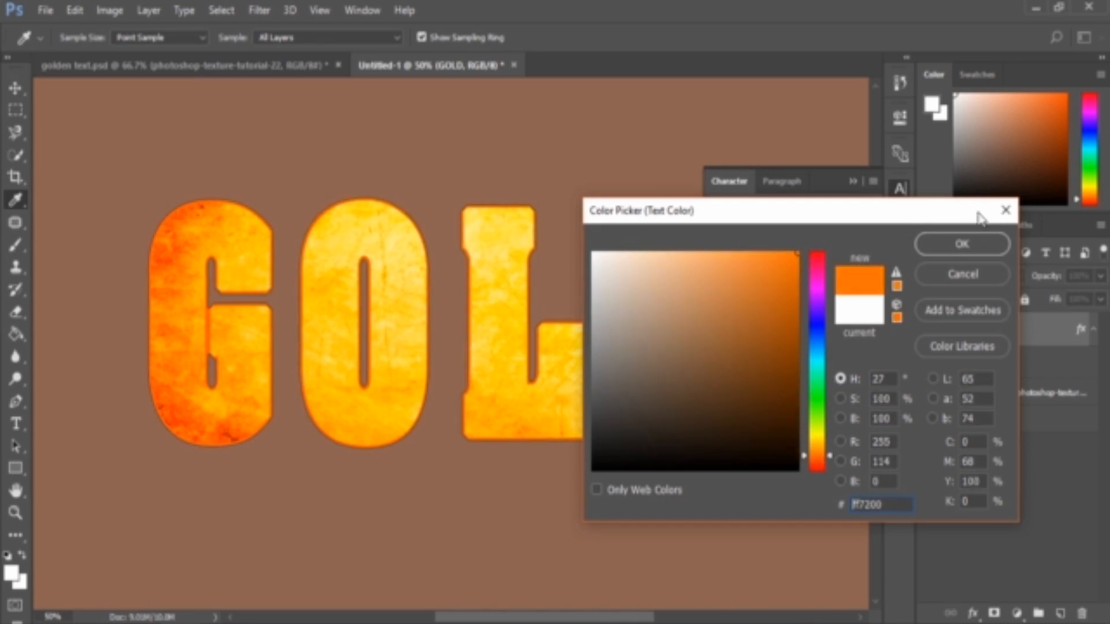
{"action": "left_click", "coordinate": [983, 249]}
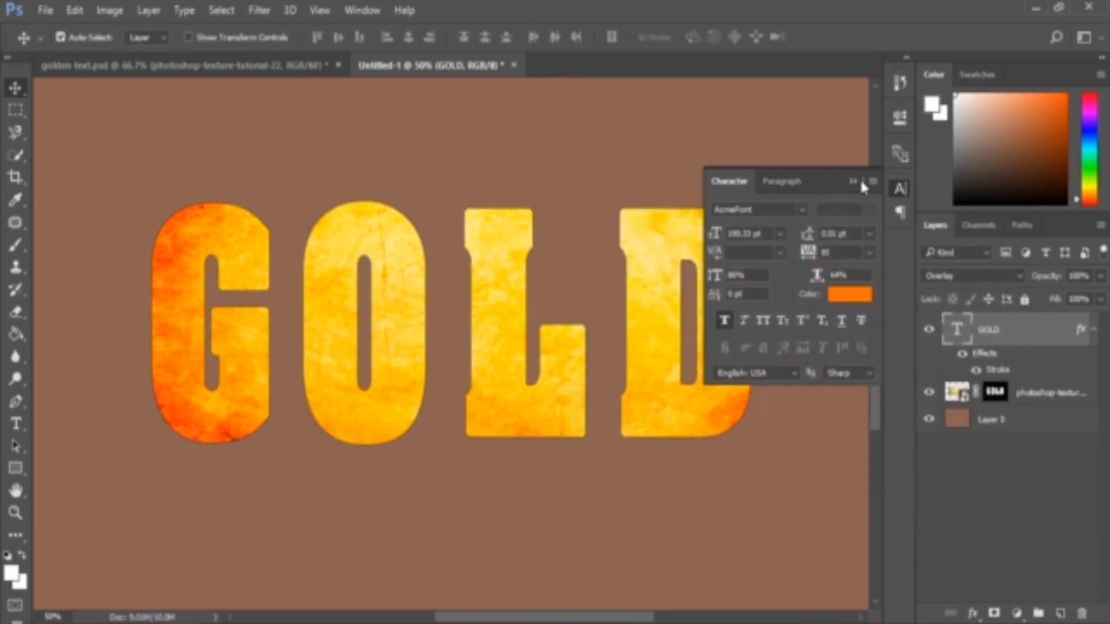
{"action": "left_click", "coordinate": [861, 182]}
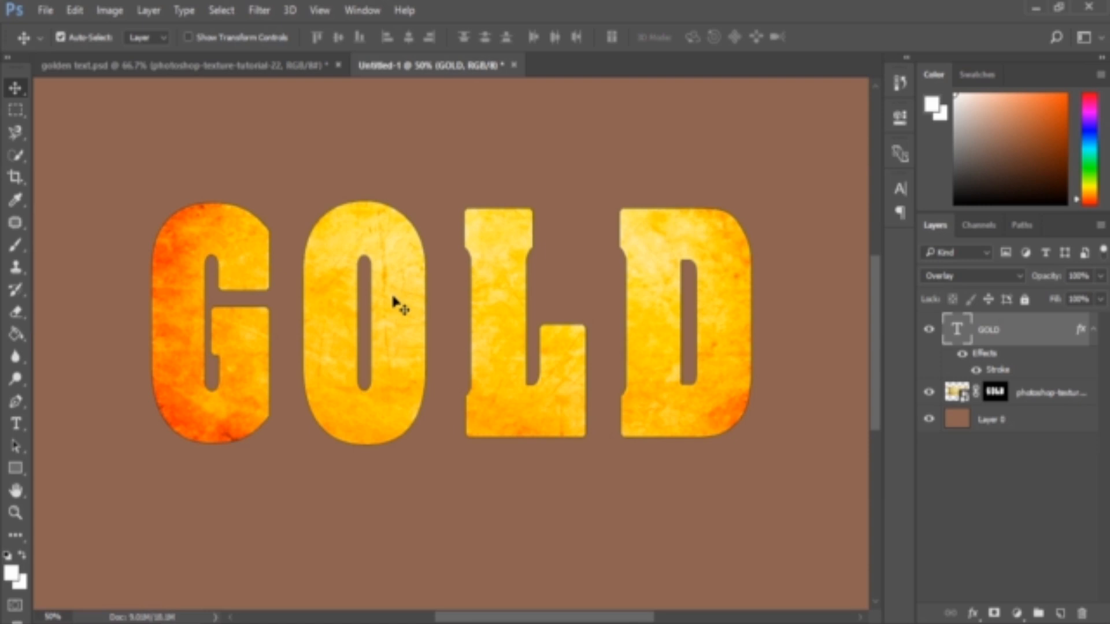
Add a Hue/Saturation adjustment layer above the GOLD layer, trying and undoing a hue shift
{"action": "left_click", "coordinate": [1016, 615]}
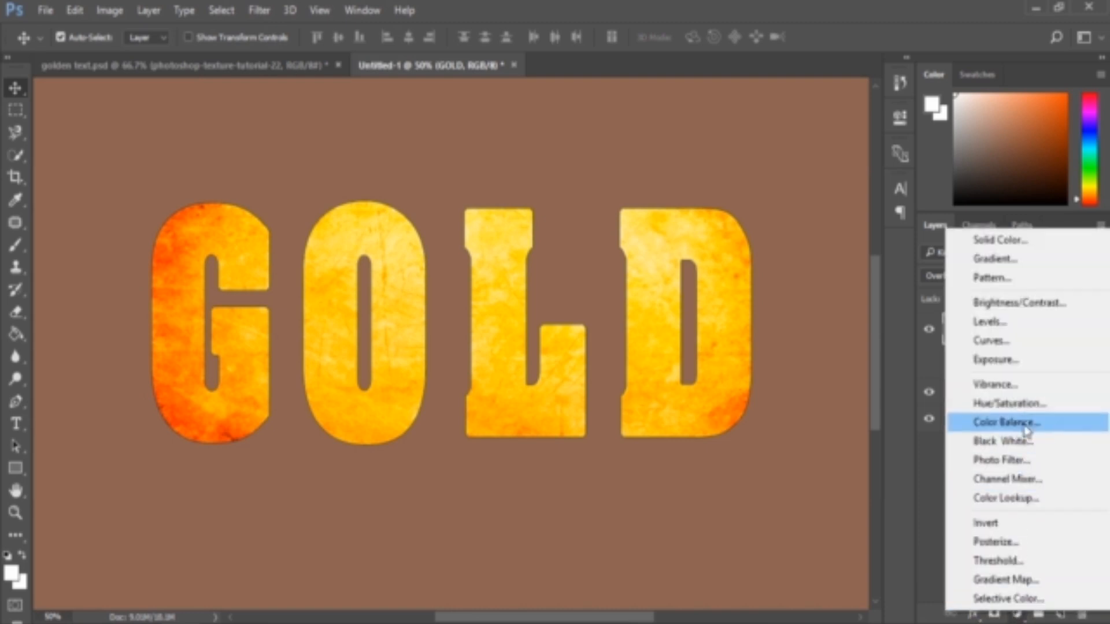
{"action": "left_click", "coordinate": [1025, 410]}
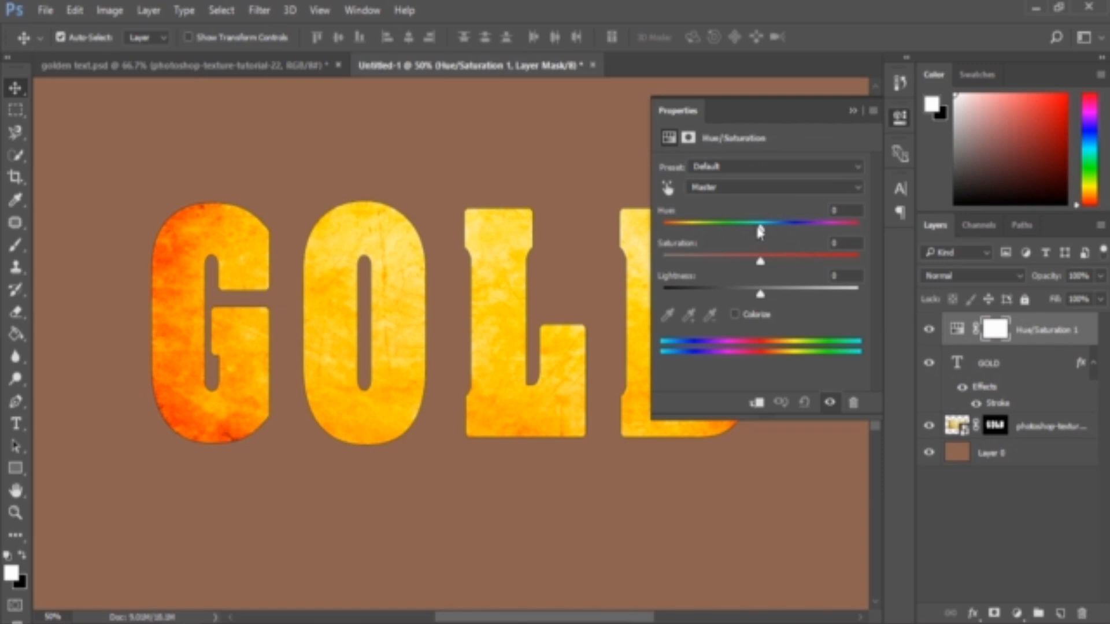
{"action": "left_click_drag", "start_coordinate": [756, 232], "coordinate": [738, 231]}
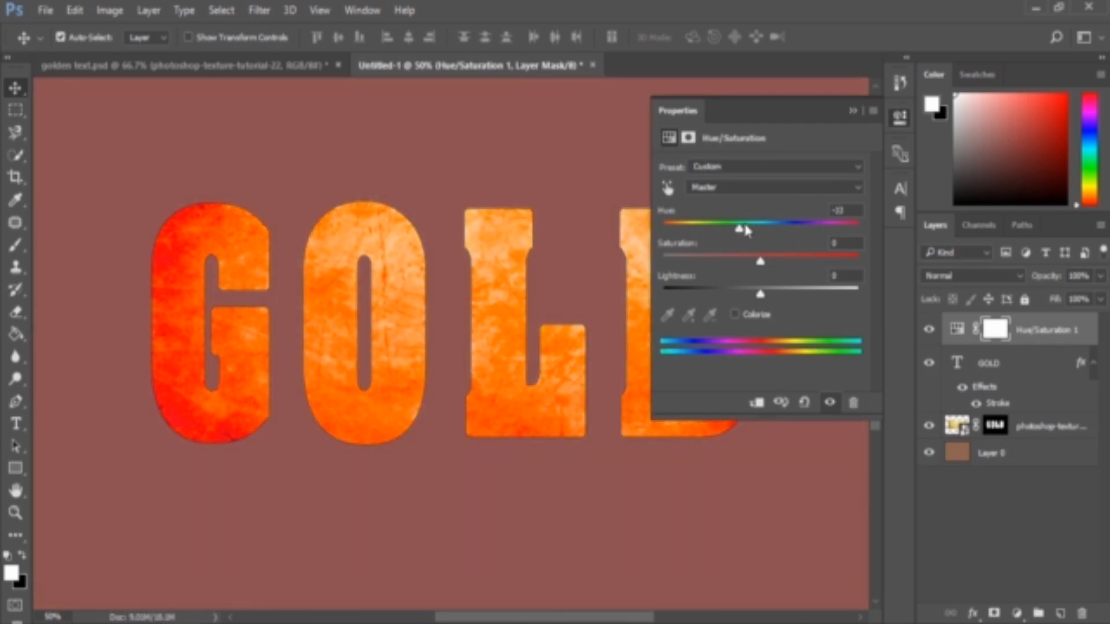
{"action": "key", "text": "ctrl+z"}
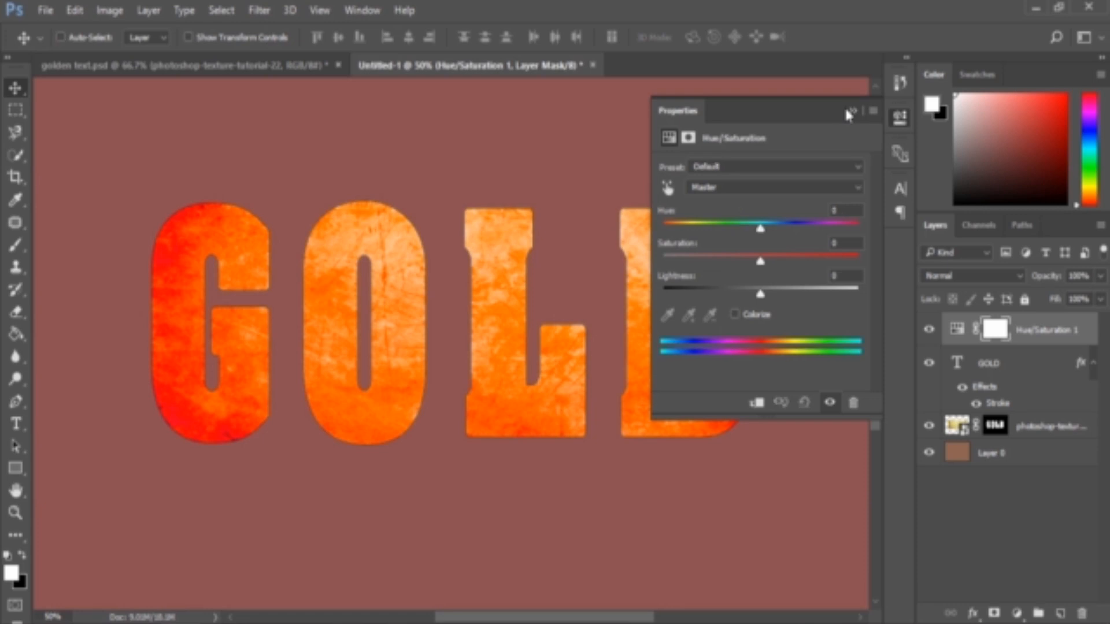
{"action": "left_click", "coordinate": [851, 111]}
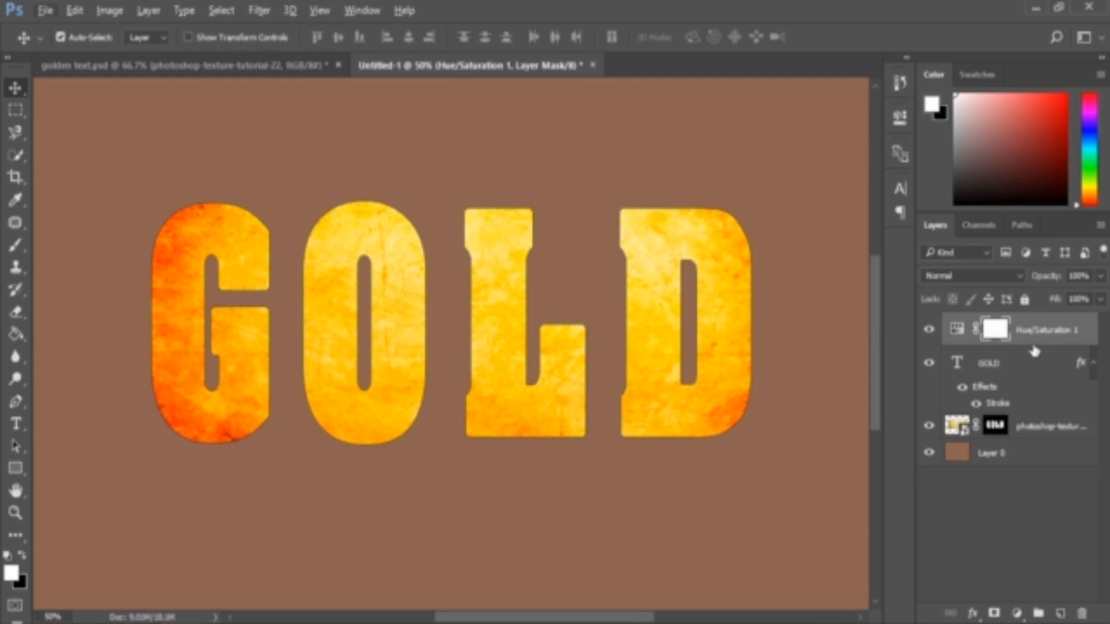
Clip the Hue/Saturation adjustment layer to the GOLD text layer
{"action": "left_click", "coordinate": [957, 328]}
{"action": "left_click", "coordinate": [1002, 337]}
{"action": "key", "text": "alt"}
{"action": "left_click", "coordinate": [979, 345], "text": "alt"}
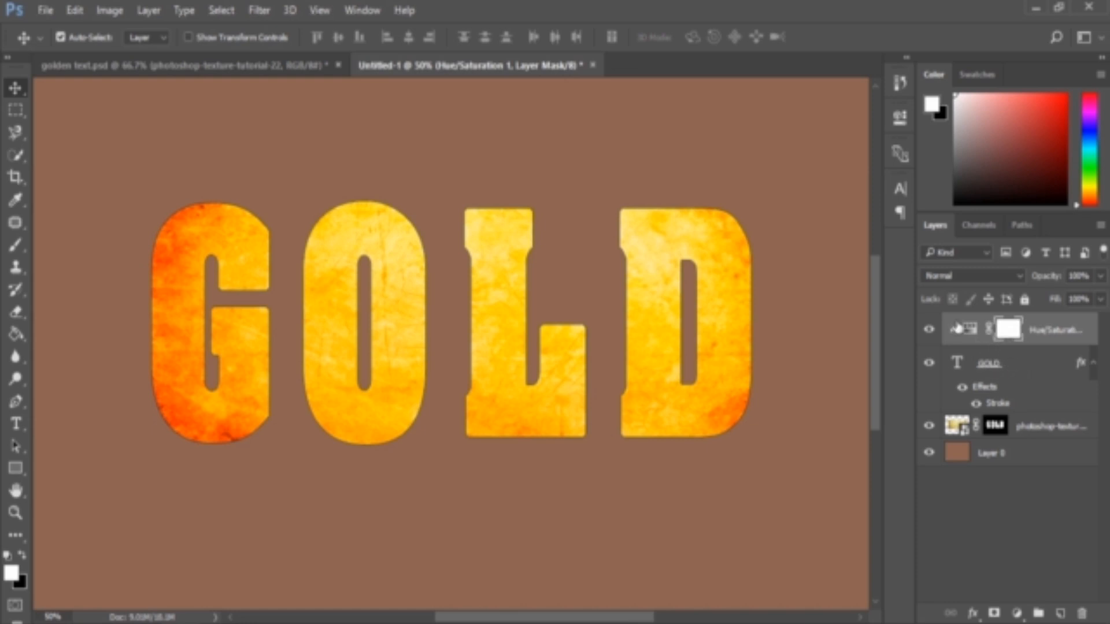
{"action": "left_click", "coordinate": [1017, 458]}
{"action": "left_click", "coordinate": [1017, 362]}
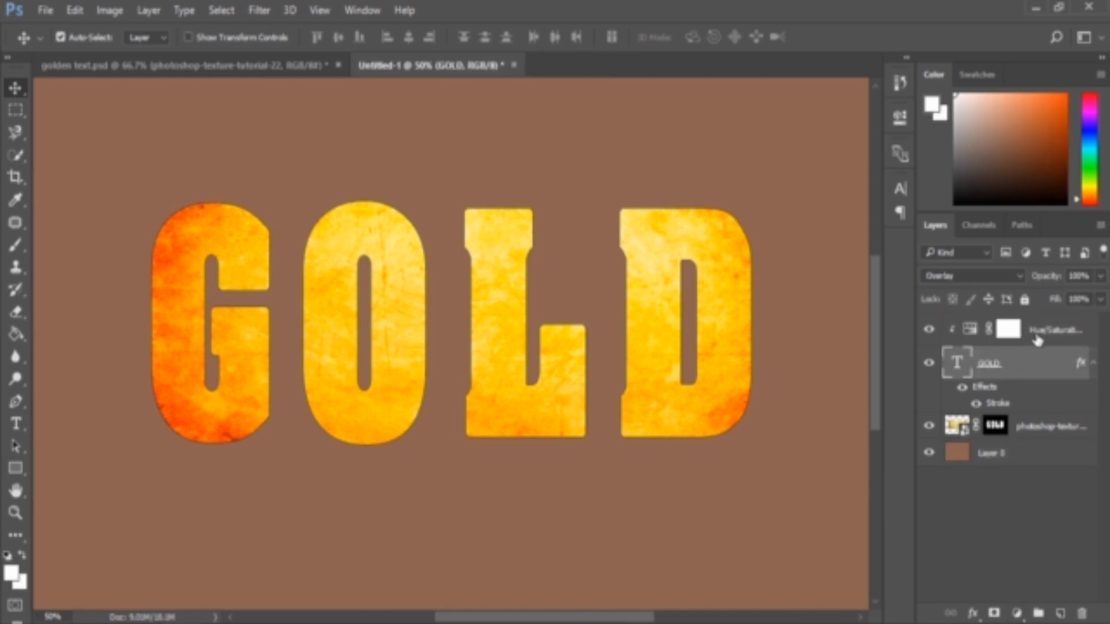
{"action": "left_click", "coordinate": [1009, 330]}
{"action": "double_click", "coordinate": [967, 331]}
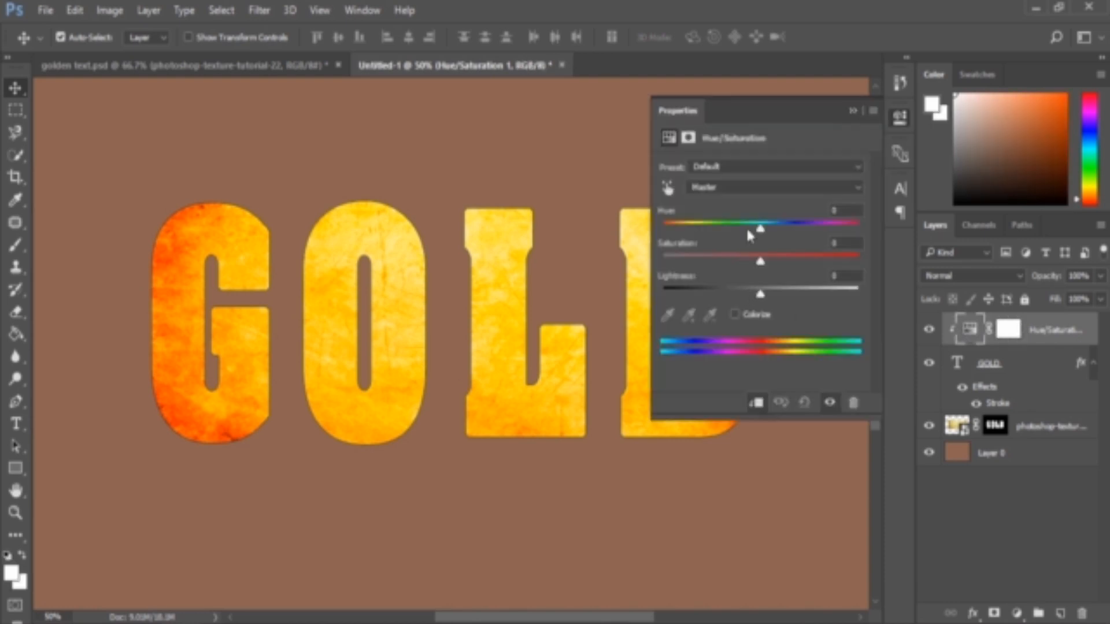
{"action": "left_click_drag", "start_coordinate": [750, 232], "coordinate": [750, 233]}
{"action": "left_click", "coordinate": [846, 109]}
Change the GOLD text colour to a deeper orange ff4800
{"action": "left_click", "coordinate": [1035, 366]}
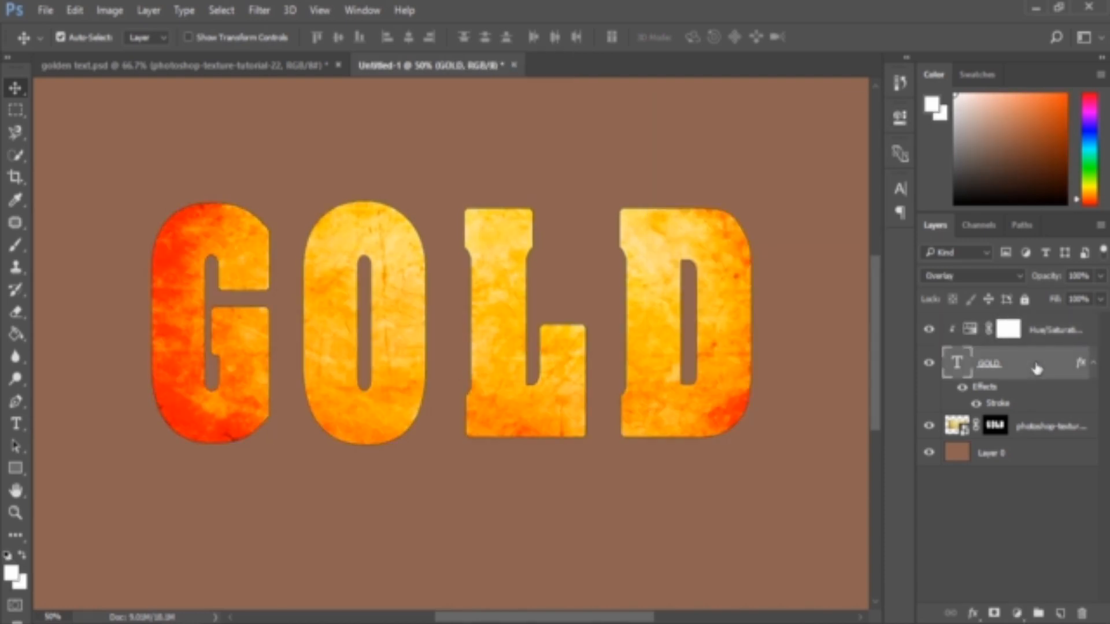
{"action": "left_click", "coordinate": [900, 189]}
{"action": "left_click", "coordinate": [864, 297]}
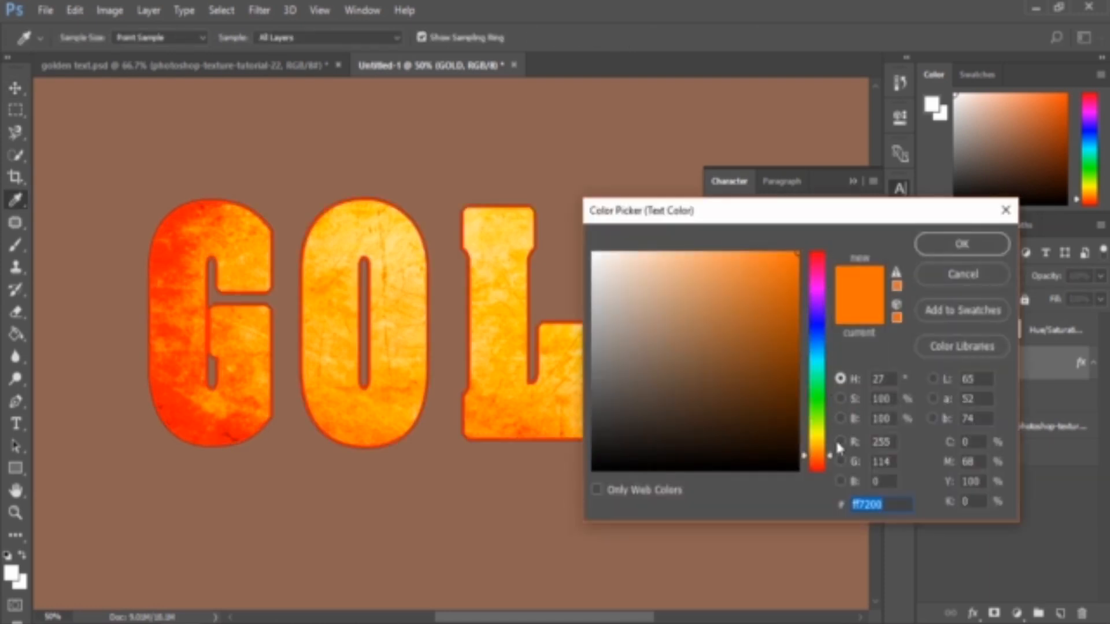
{"action": "left_click_drag", "start_coordinate": [827, 456], "coordinate": [828, 469]}
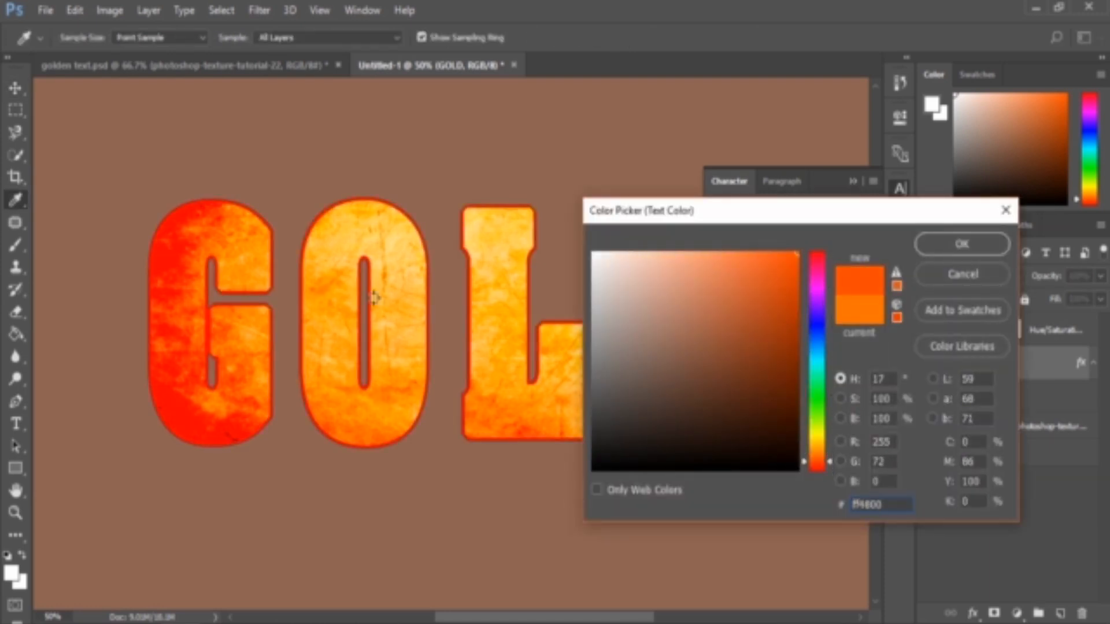
{"action": "left_click", "coordinate": [975, 243]}
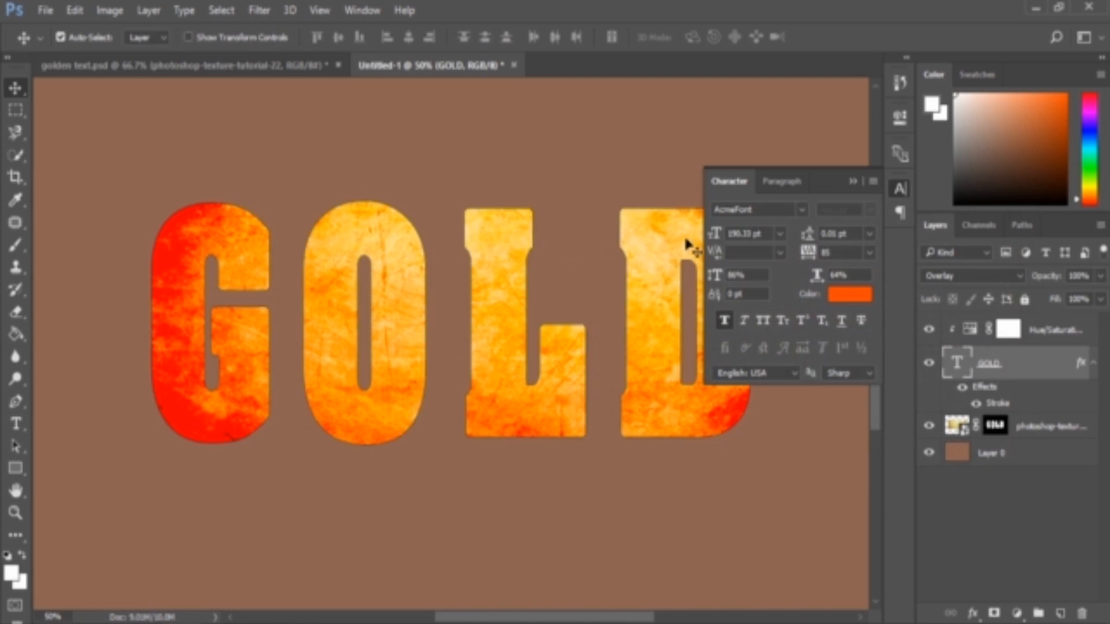
{"action": "left_click", "coordinate": [854, 181]}
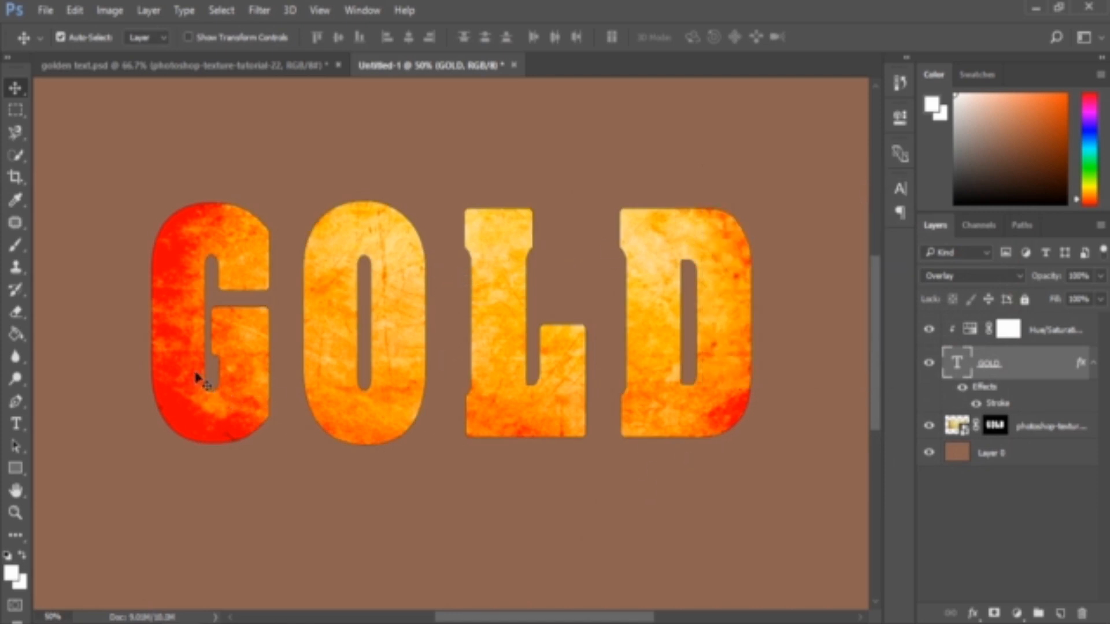
Add a Drop Shadow to the GOLD layer with distance 16 px and angle 60°
{"action": "double_click", "coordinate": [1043, 408]}
{"action": "left_click", "coordinate": [412, 404]}
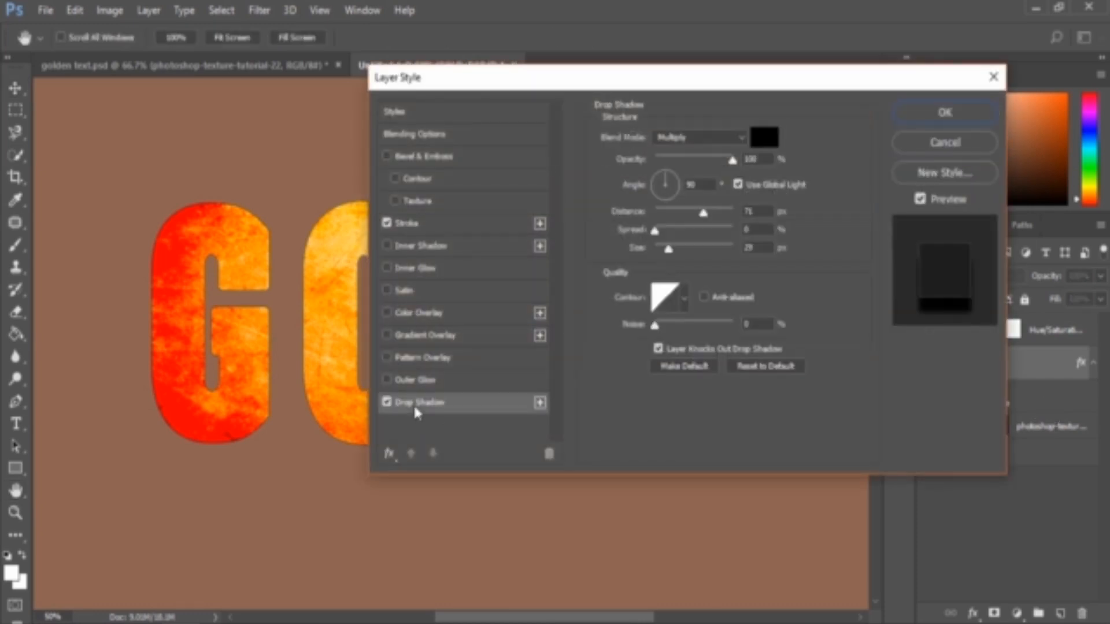
{"action": "left_click_drag", "start_coordinate": [463, 77], "coordinate": [598, 93]}
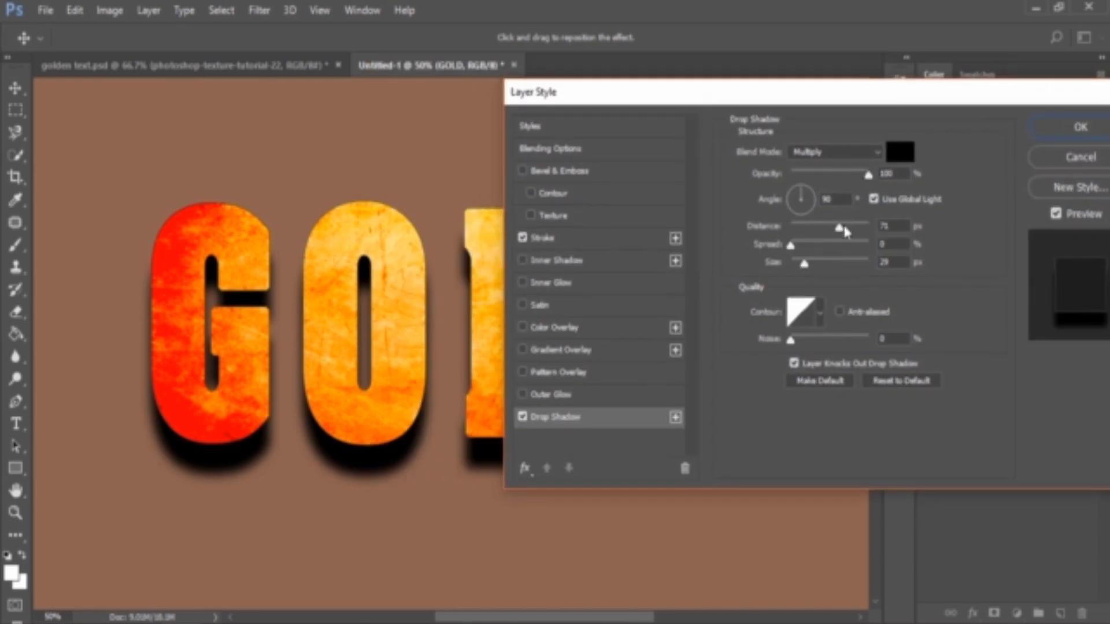
{"action": "left_click_drag", "start_coordinate": [839, 226], "coordinate": [821, 231]}
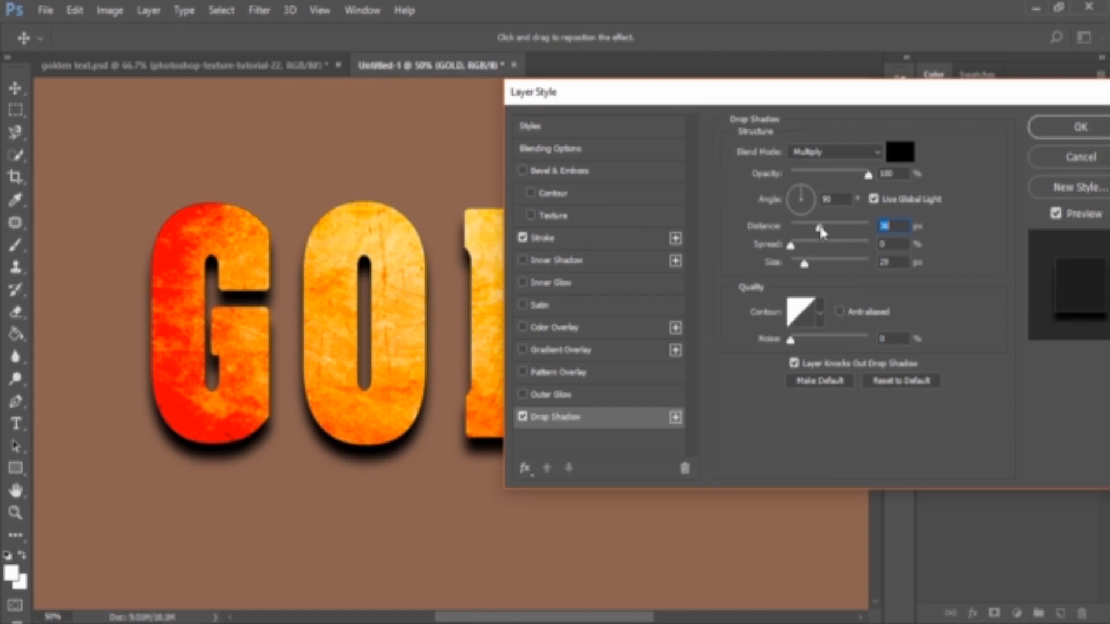
{"action": "left_click", "coordinate": [809, 196]}
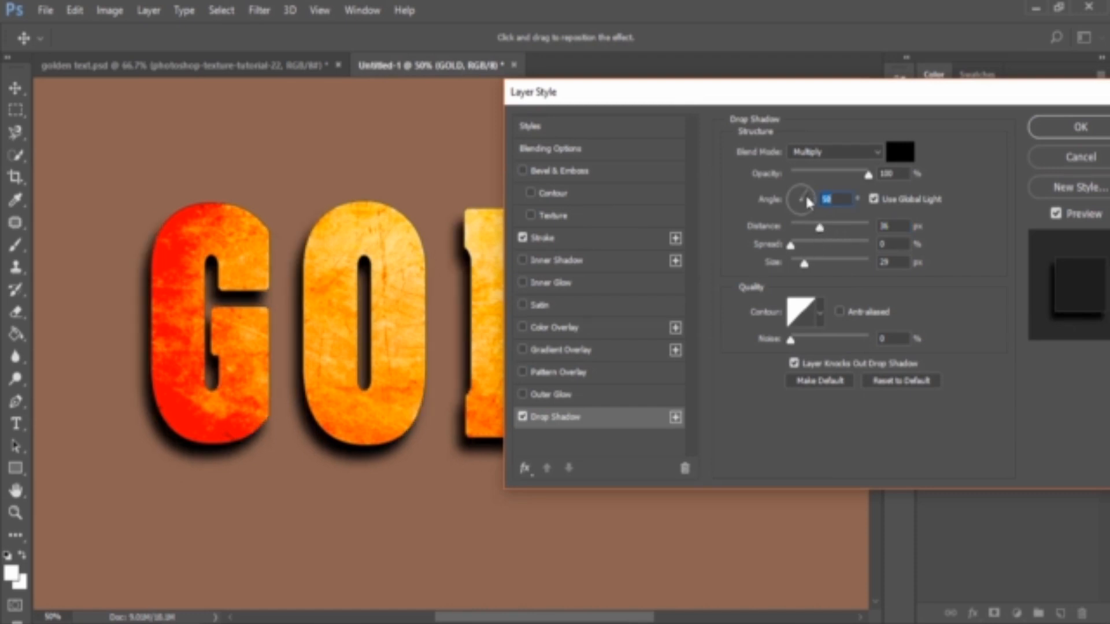
{"action": "type", "text": "60"}
Set the drop shadow size to 6 px, spread to 36 % and opacity to 57 %, then confirm
{"action": "left_click_drag", "start_coordinate": [804, 263], "coordinate": [798, 267]}
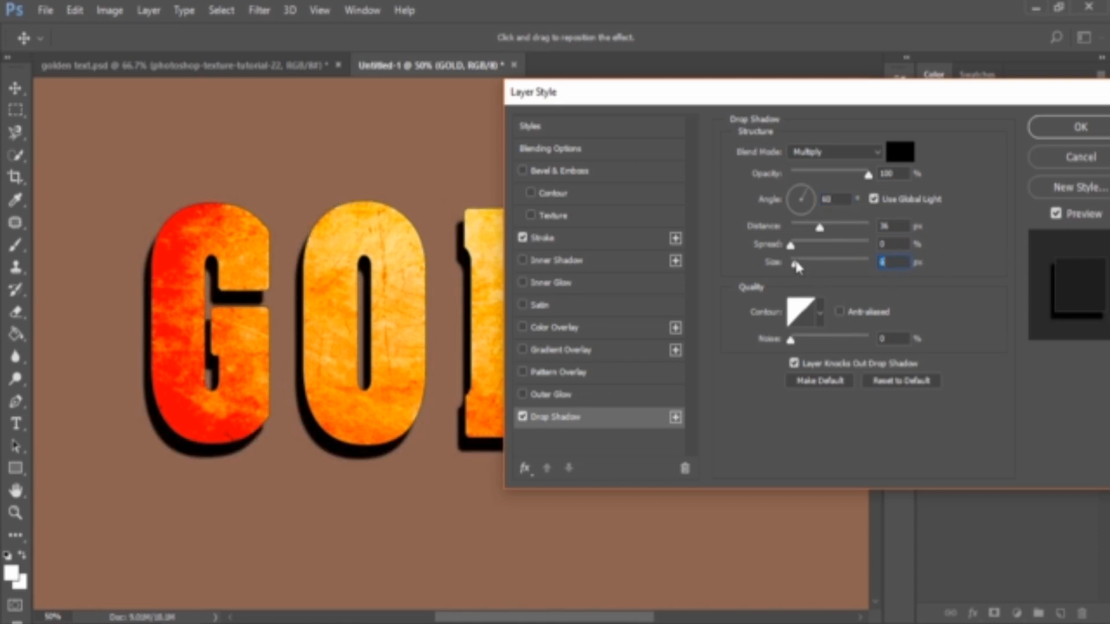
{"action": "left_click_drag", "start_coordinate": [820, 228], "coordinate": [822, 254]}
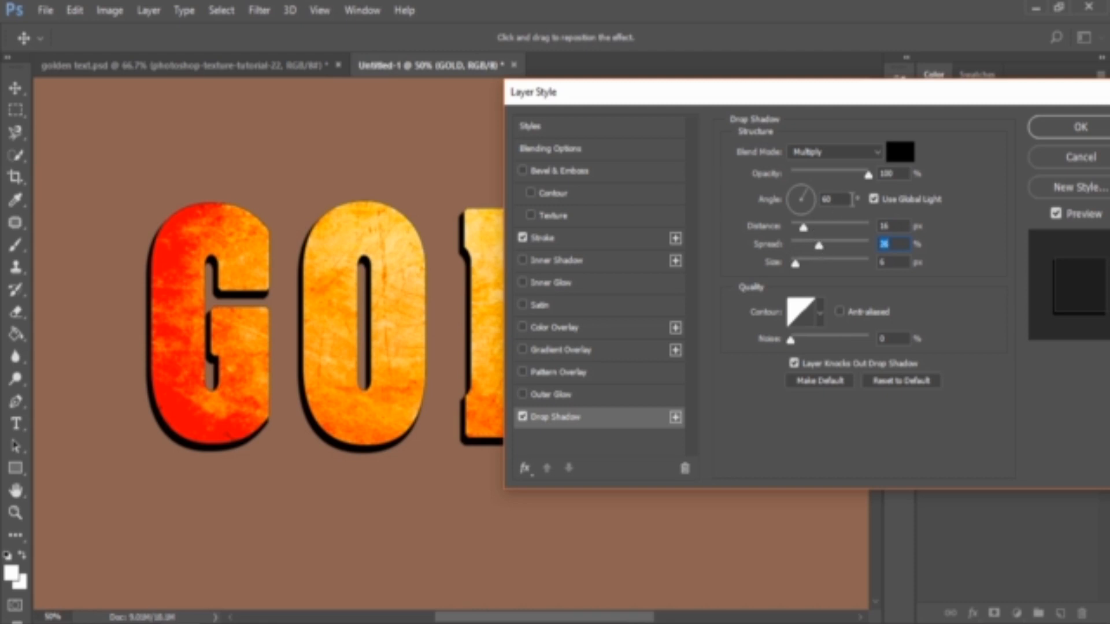
{"action": "left_click_drag", "start_coordinate": [868, 175], "coordinate": [839, 183]}
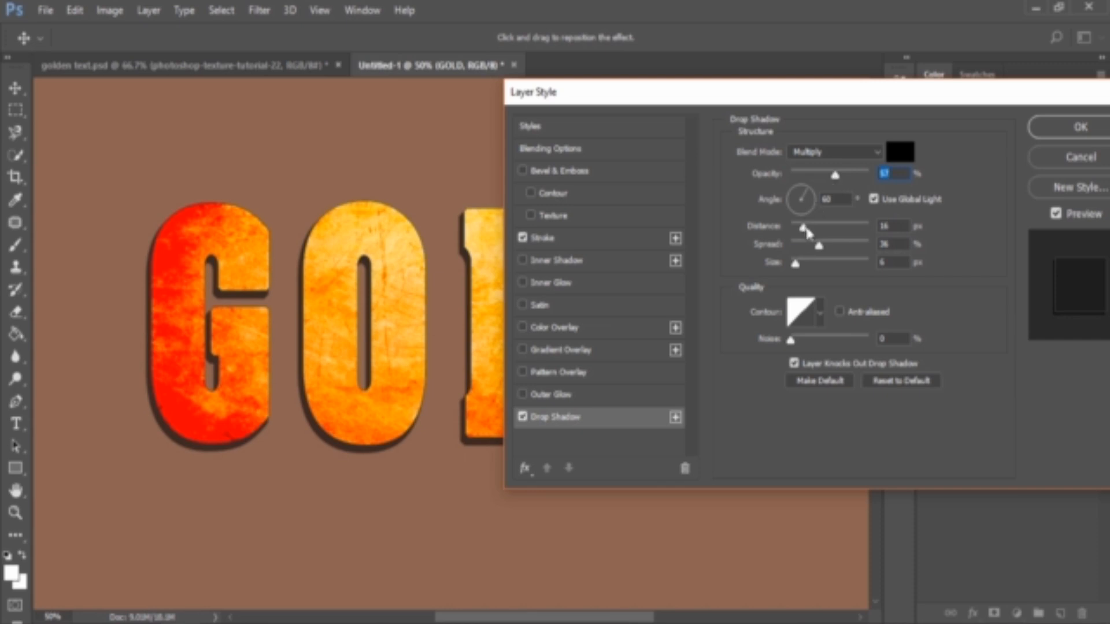
{"action": "left_click_drag", "start_coordinate": [791, 93], "coordinate": [659, 127]}
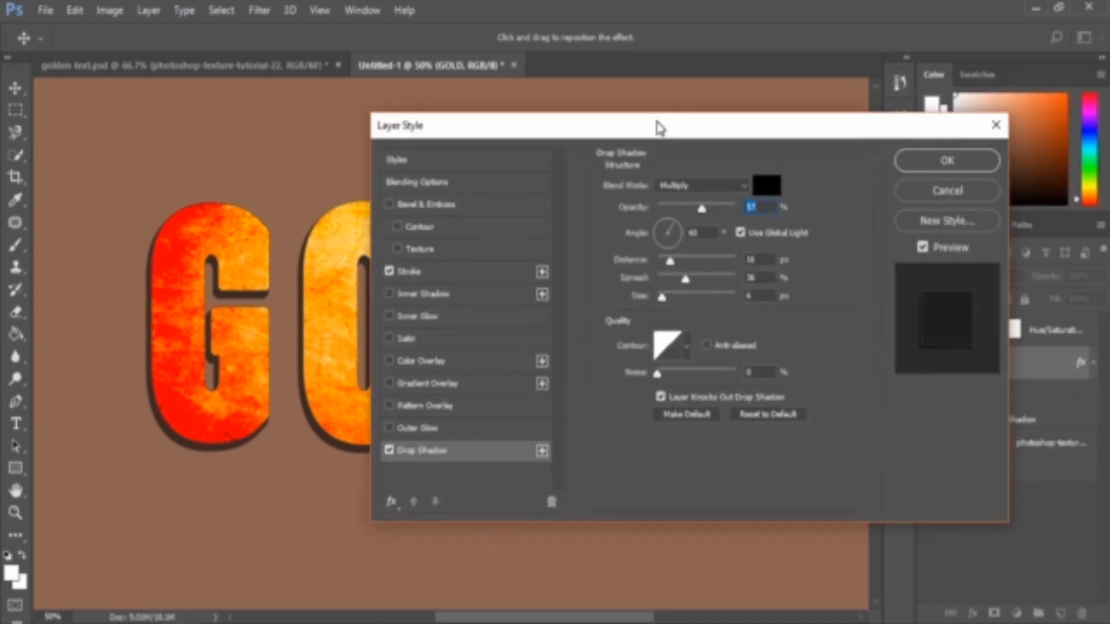
{"action": "left_click", "coordinate": [942, 164]}
Compare the result with the reference golden text document
{"action": "key", "text": "ctrl+minus"}
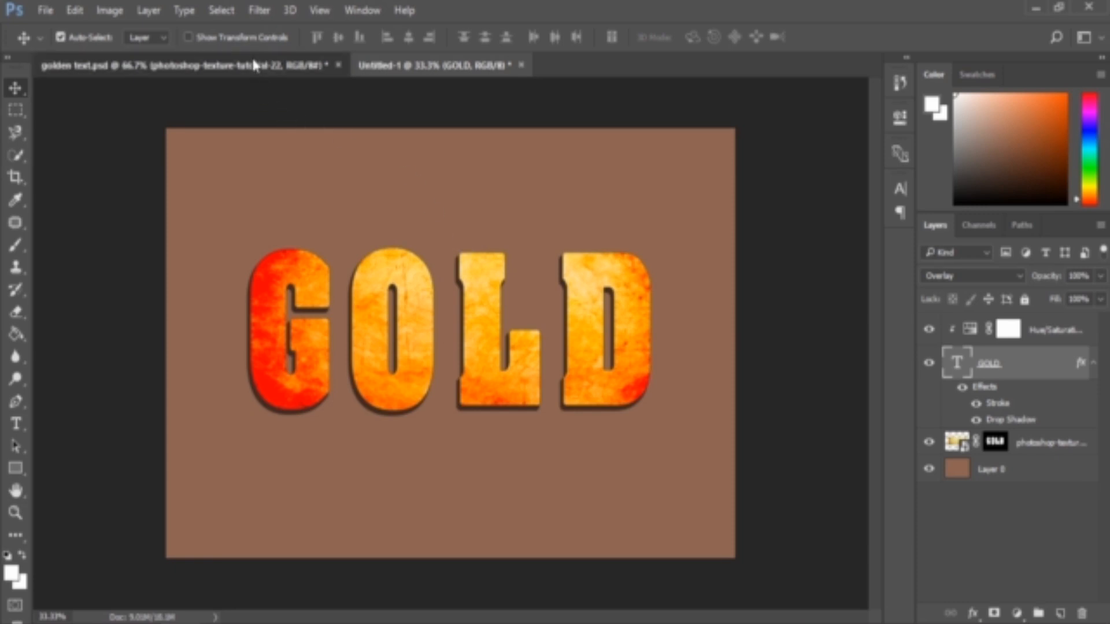
{"action": "left_click", "coordinate": [173, 65]}
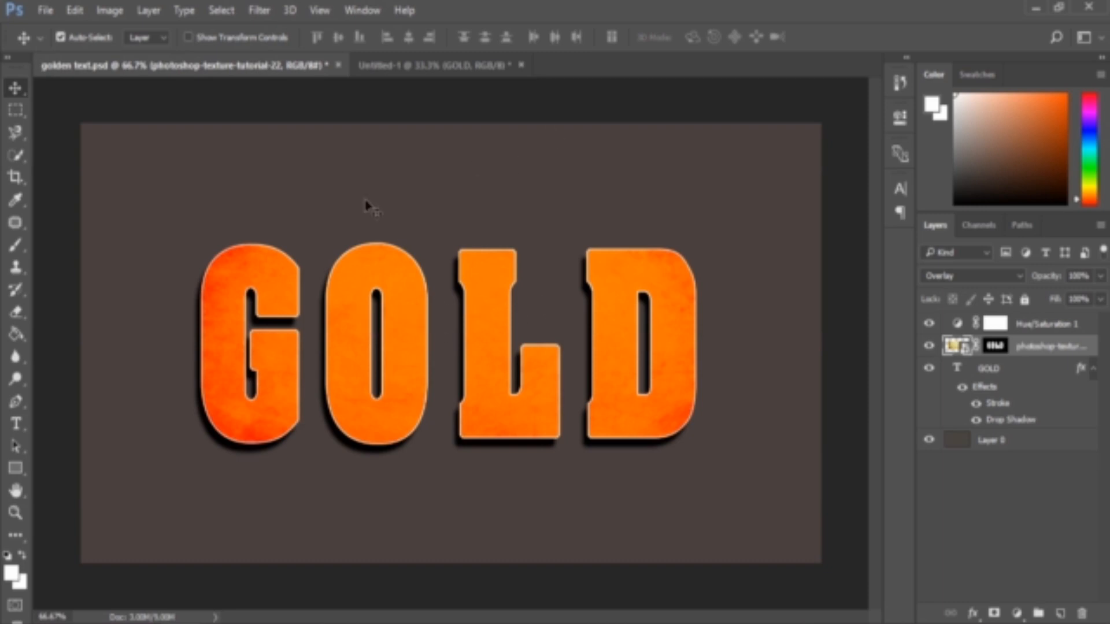
{"action": "left_click", "coordinate": [436, 65]}
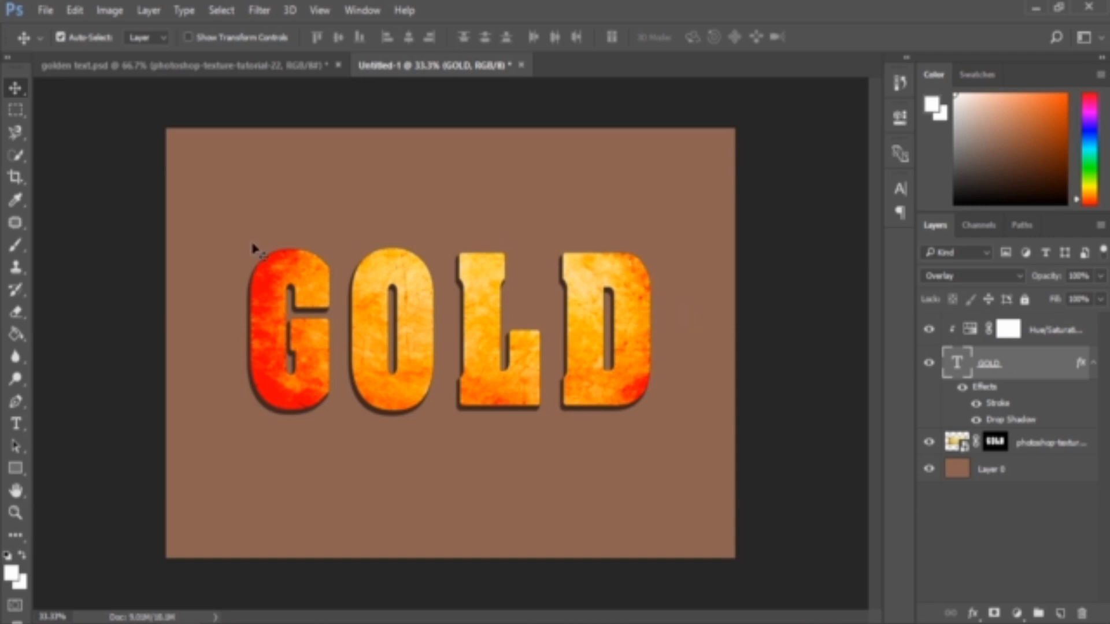
{"action": "left_click", "coordinate": [242, 67]}
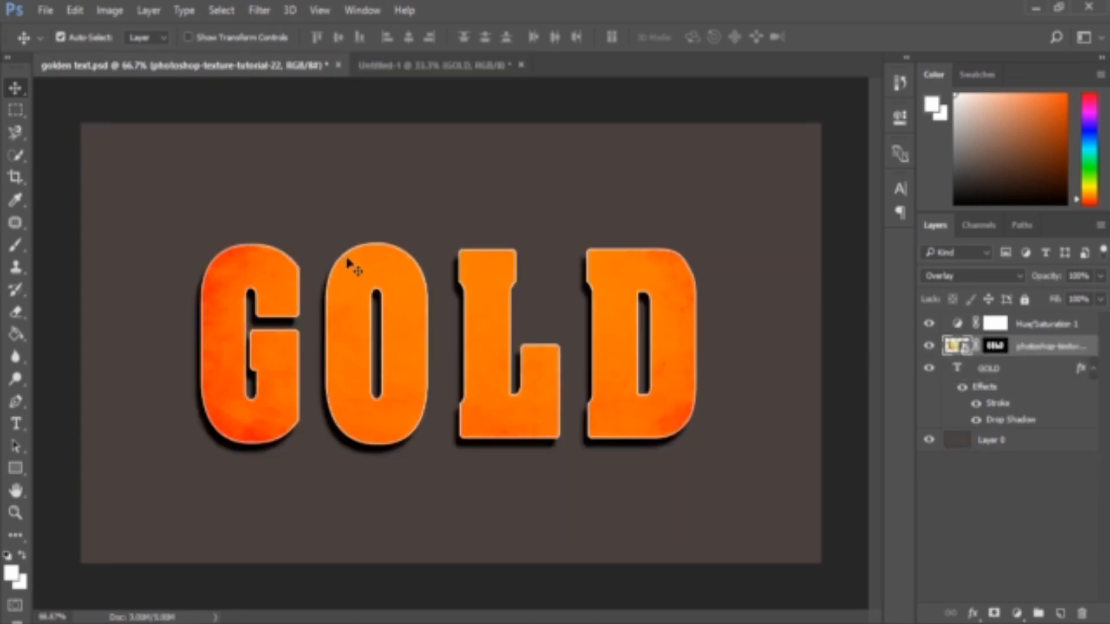